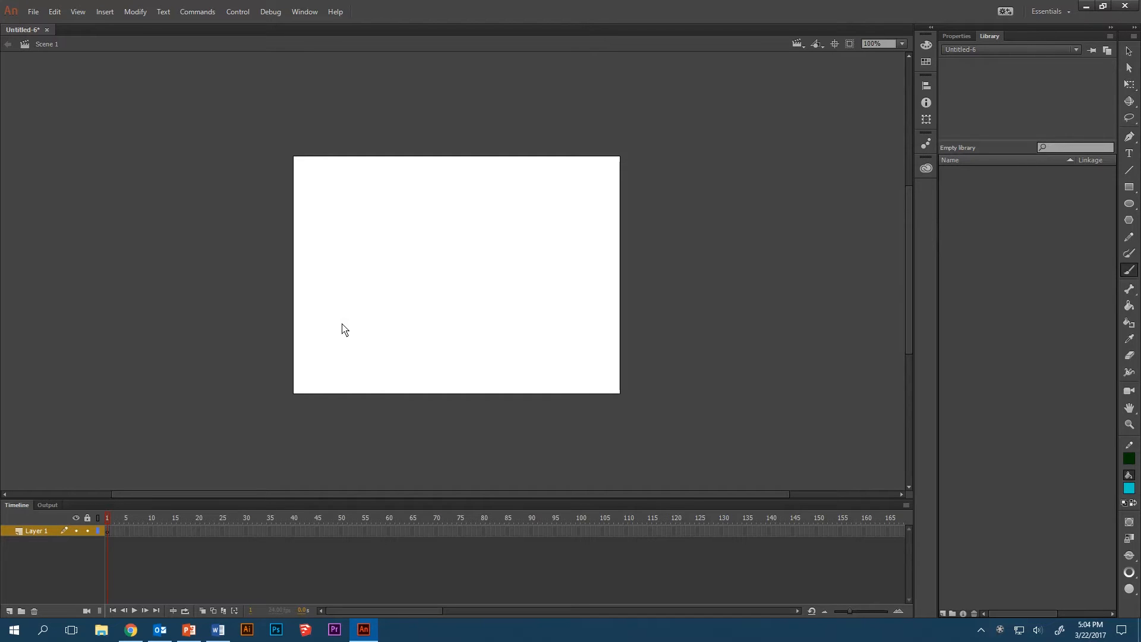
- Draw a cyan squid outline with the Brush tool, with a domed head, side fins, eyes, three spots and four wavy tentacles
mouse_move(339, 324)
left_mouse_down()
mouse_move(337, 338)
mouse_move(411, 324)
mouse_move(331, 322)
mouse_move(410, 302)
mouse_move(336, 354)
mouse_move(351, 377)
mouse_move(352, 338)
left_mouse_up()
mouse_move(392, 338)
left_mouse_down()
mouse_move(403, 357)
mouse_move(405, 340)
mouse_move(360, 386)
mouse_move(358, 426)
mouse_move(378, 351)
mouse_move(383, 431)
mouse_move(393, 338)
left_mouse_up()
left_click_drag(333, 268, 333, 304)
left_click_drag(408, 269, 409, 306)
left_click_drag(355, 274, 357, 274)
mouse_move(381, 275)
left_mouse_down()
mouse_move(376, 285)
mouse_move(381, 274)
left_mouse_up()
left_click_drag(357, 301, 359, 301)
mouse_move(390, 323)
left_mouse_down()
mouse_move(387, 312)
mouse_move(400, 323)
left_mouse_up()
left_click_drag(343, 323, 393, 312)
- Fill the squid's head, brim, side fins and tentacles with pink using the Paint Bucket
left_click(1130, 488)
left_click(1010, 416)
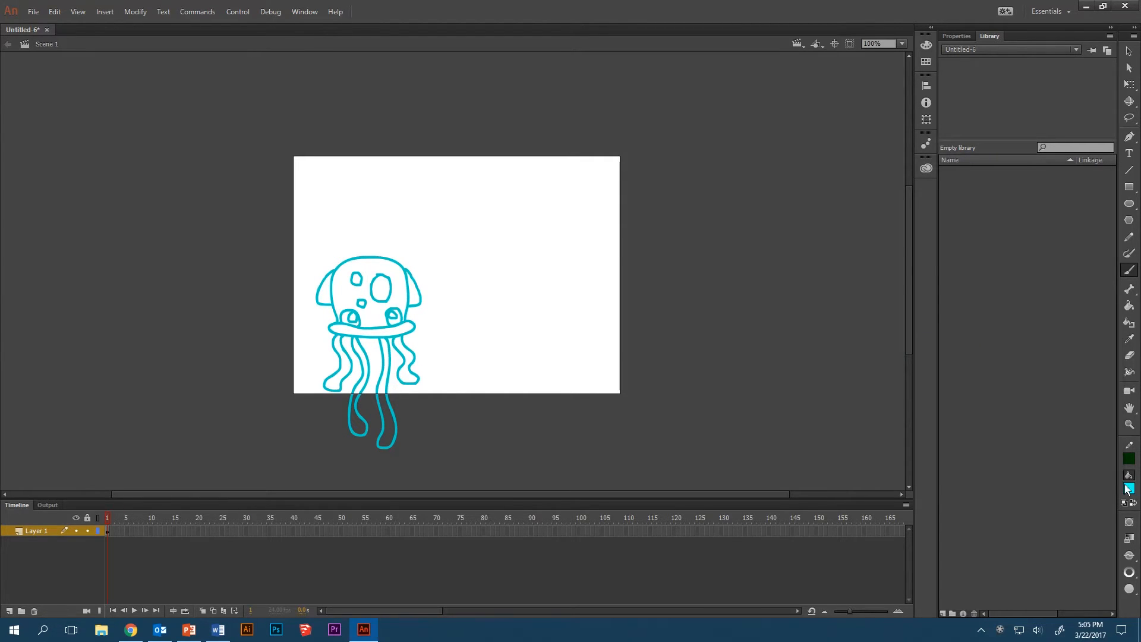
left_click(1128, 487)
left_click(1041, 454)
left_click(1129, 305)
left_click(374, 314)
left_click(370, 332)
left_click(364, 364)
left_click(386, 363)
left_click(414, 296)
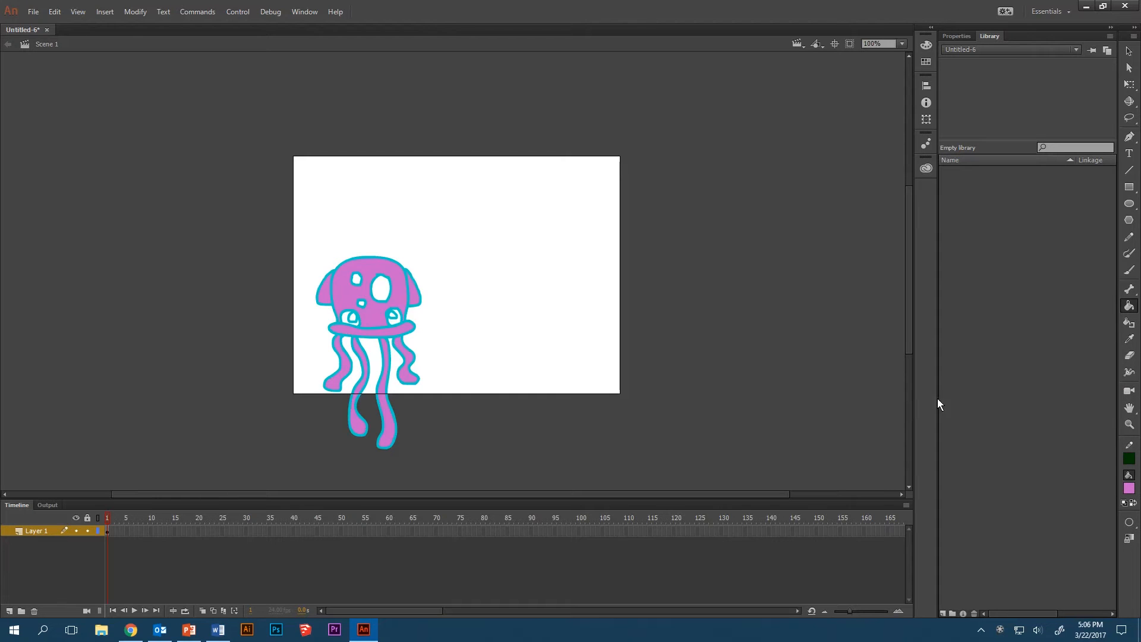
- Fill the three spots on the squid's head with green
left_click(1129, 488)
left_click(1013, 409)
left_click(382, 289)
left_click(357, 279)
left_click(362, 304)
- Fill the pupils of both squid eyes with black
left_click(1129, 488)
left_click(975, 390)
left_click(353, 318)
left_click(392, 316)
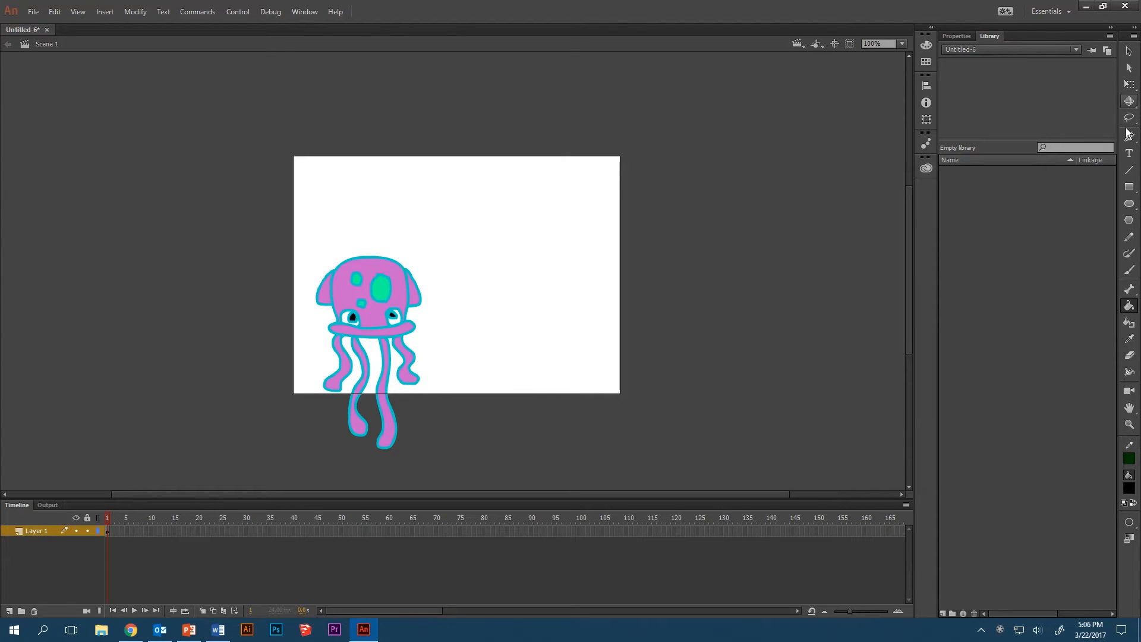
- Select the whole squid drawing and move it up so it lies entirely on the stage
left_click(1129, 271)
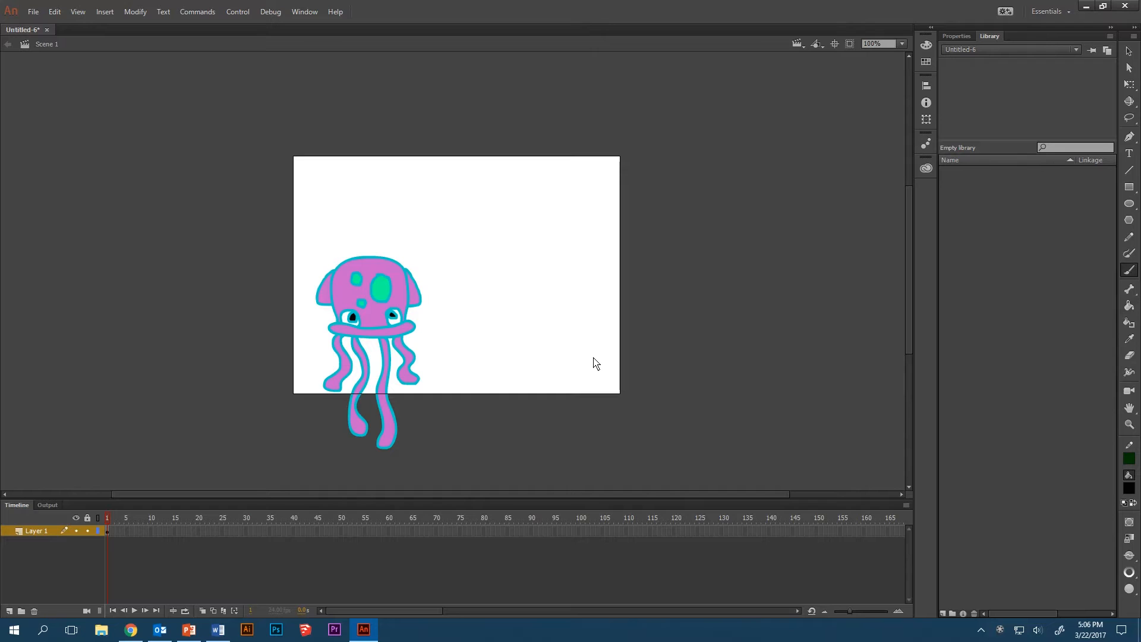
left_click(1130, 50)
left_click_drag(243, 211, 470, 472)
left_click_drag(373, 318, 409, 251)
left_click(579, 297)
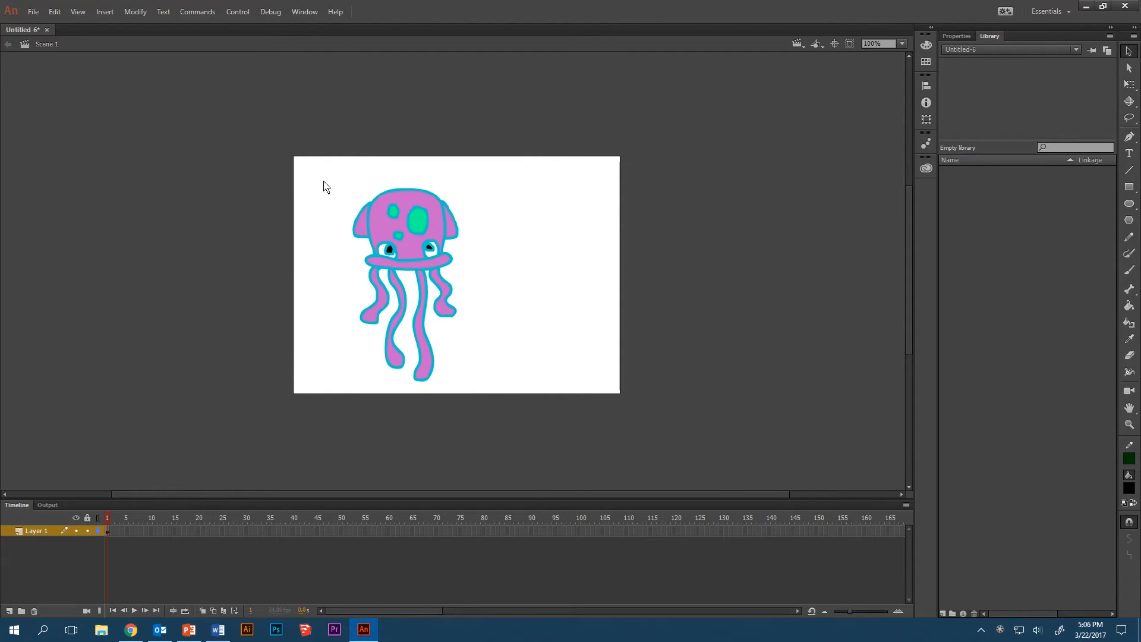
- Convert the whole squid drawing to a Graphic symbol named Squid
mouse_move(319, 174)
left_mouse_down()
mouse_move(448, 255)
mouse_move(505, 406)
left_mouse_up()
mouse_move(321, 170)
left_mouse_down()
mouse_move(458, 342)
mouse_move(510, 432)
left_mouse_up()
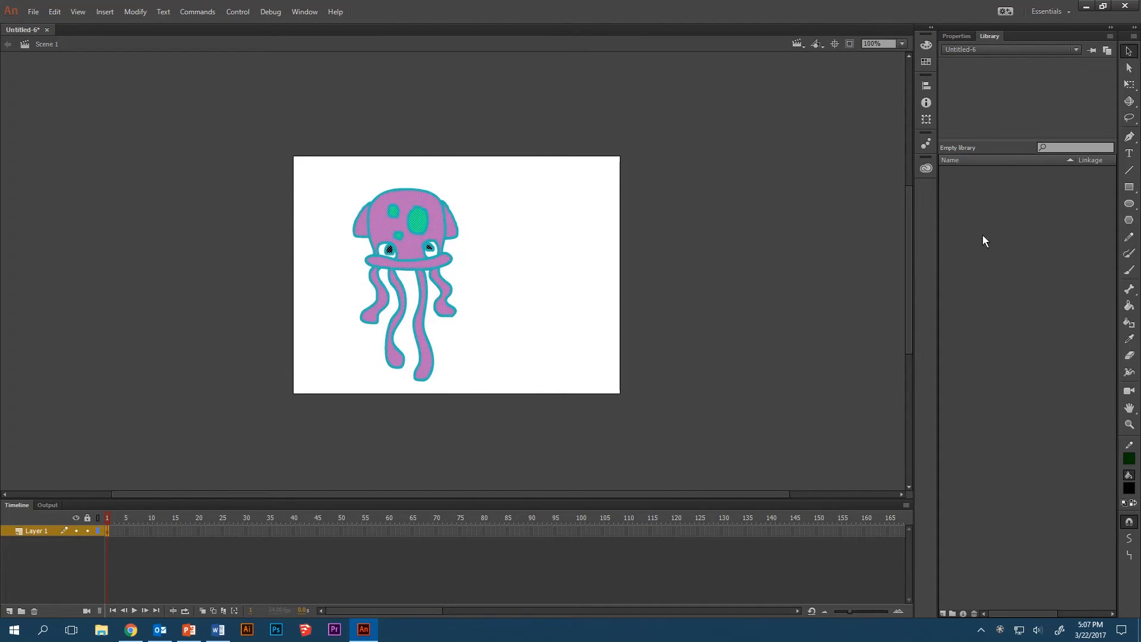
right_click(390, 233)
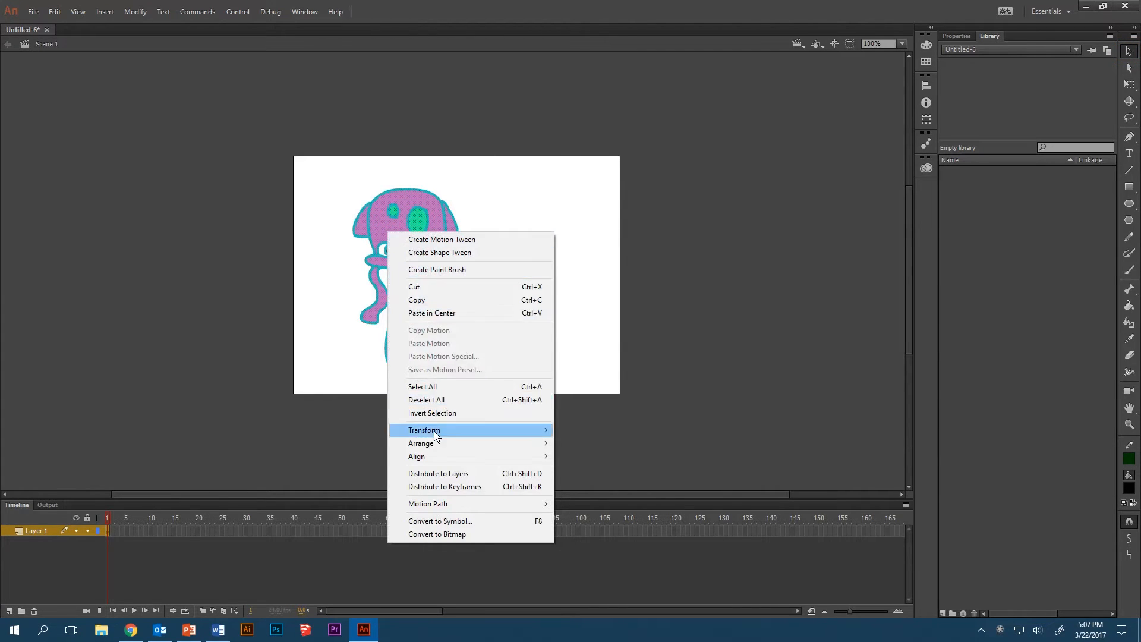
left_click(470, 526)
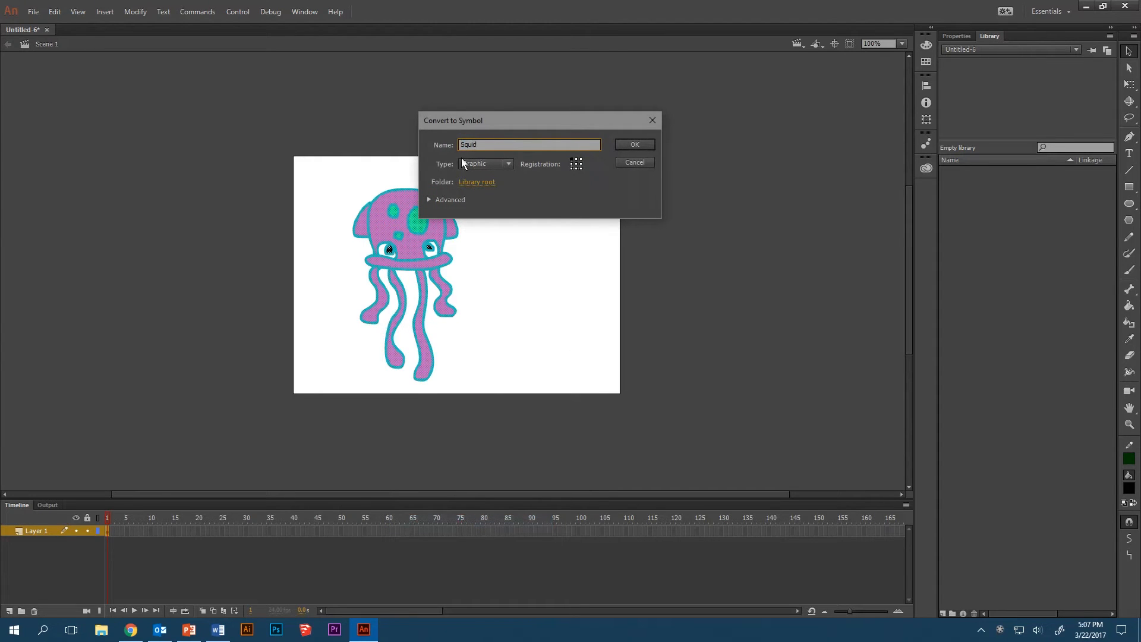
left_click(510, 164)
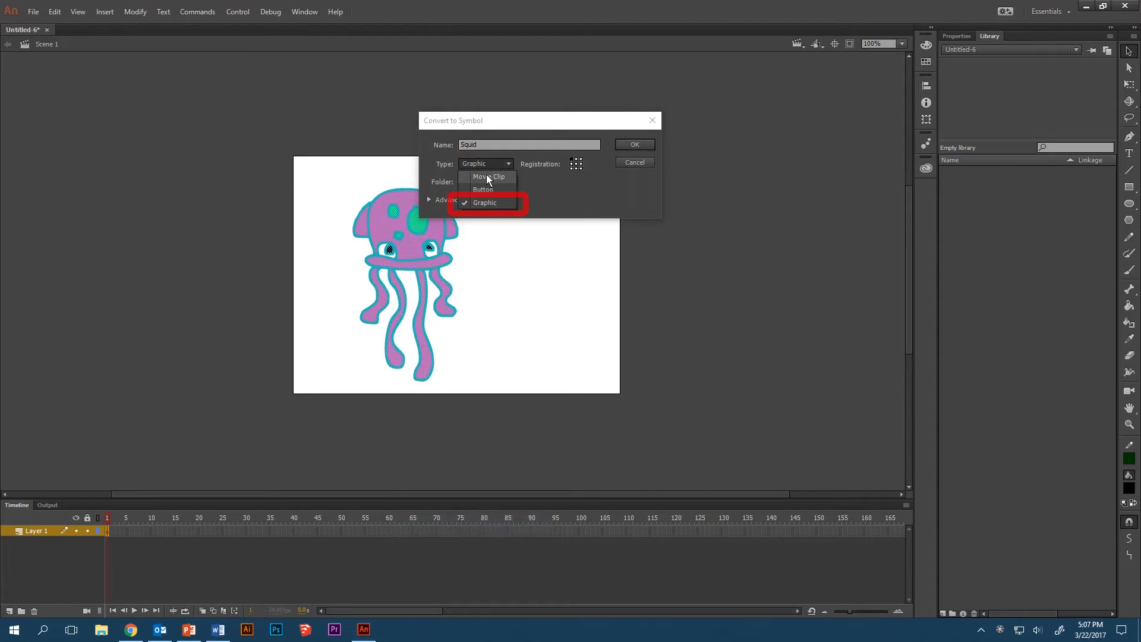
left_click(480, 203)
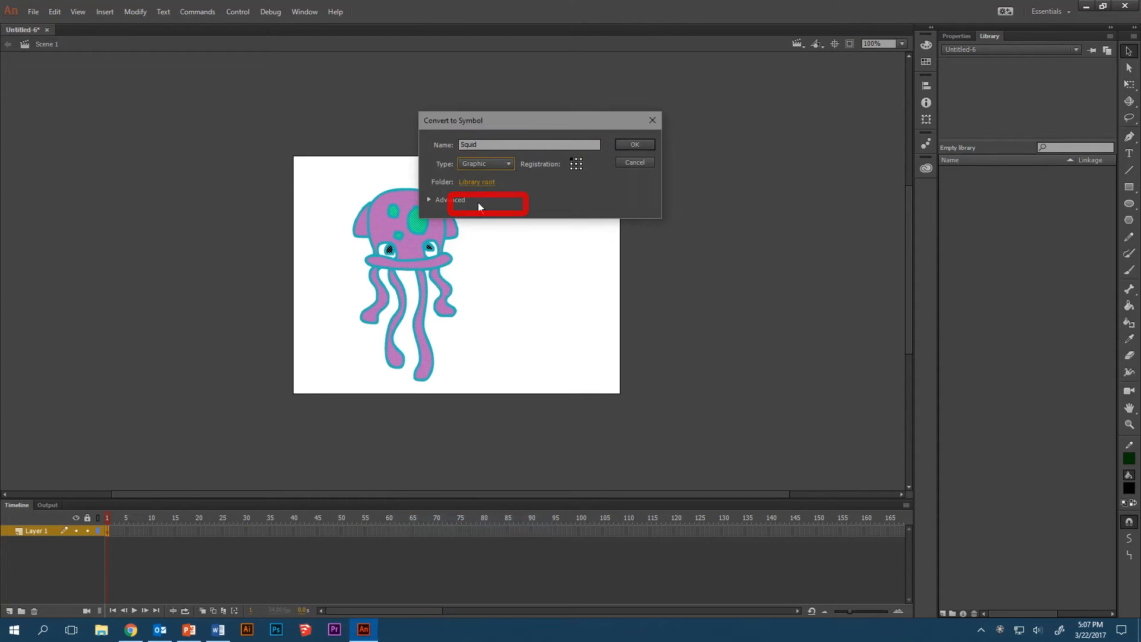
left_click(634, 145)
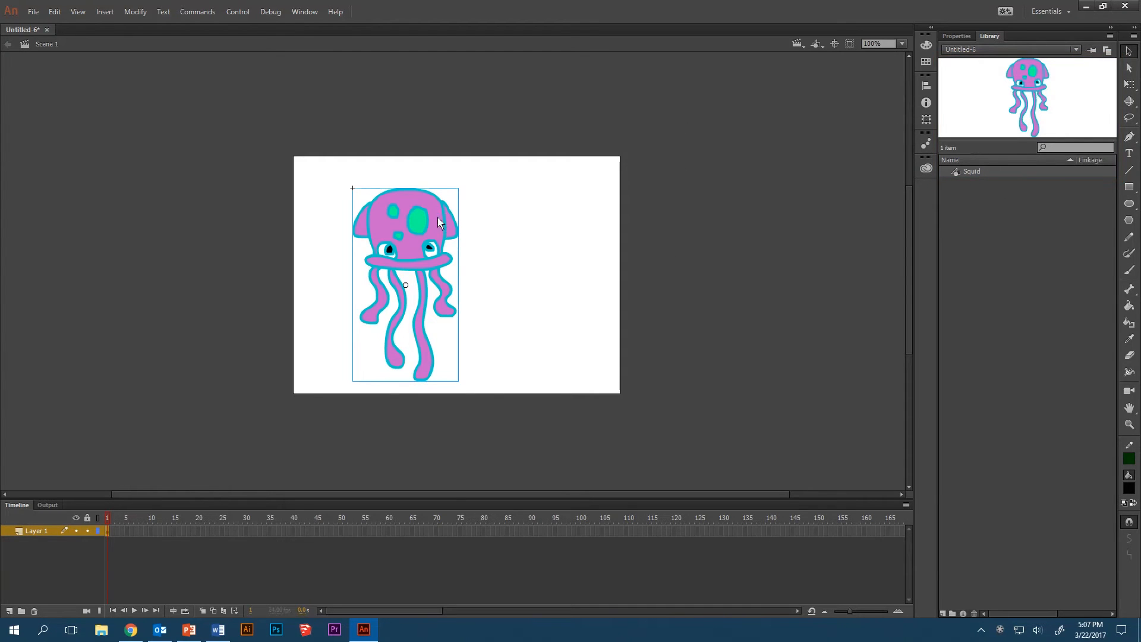
- Move the squid off the stage, try deleting the large green spot inside the Squid symbol, and undo the deletion
left_click_drag(438, 219, 713, 217)
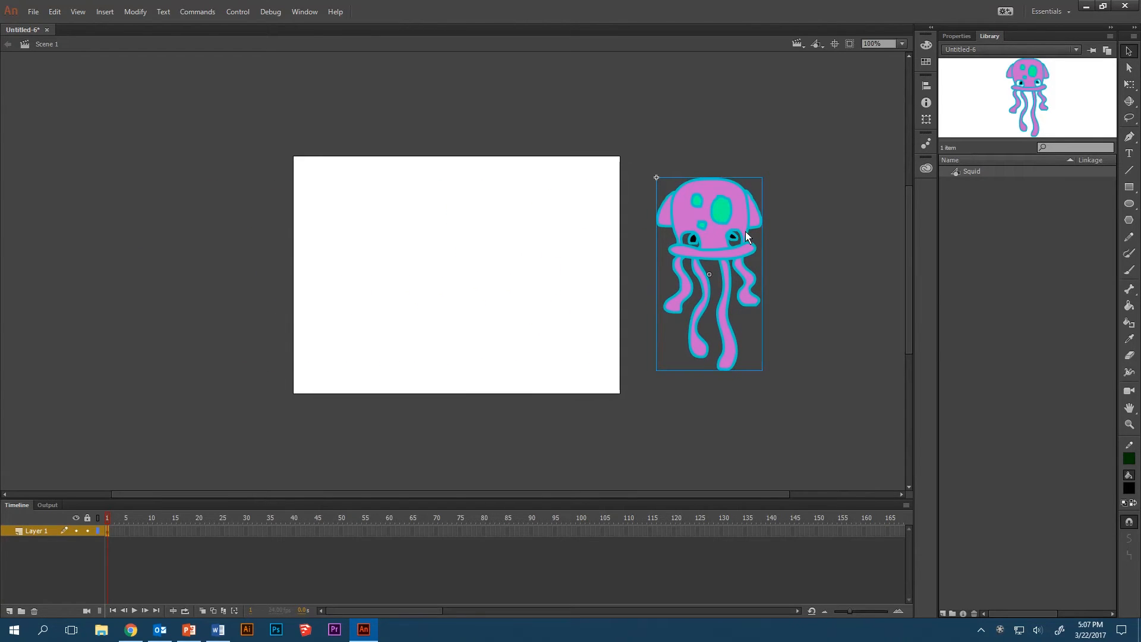
double_click(716, 240)
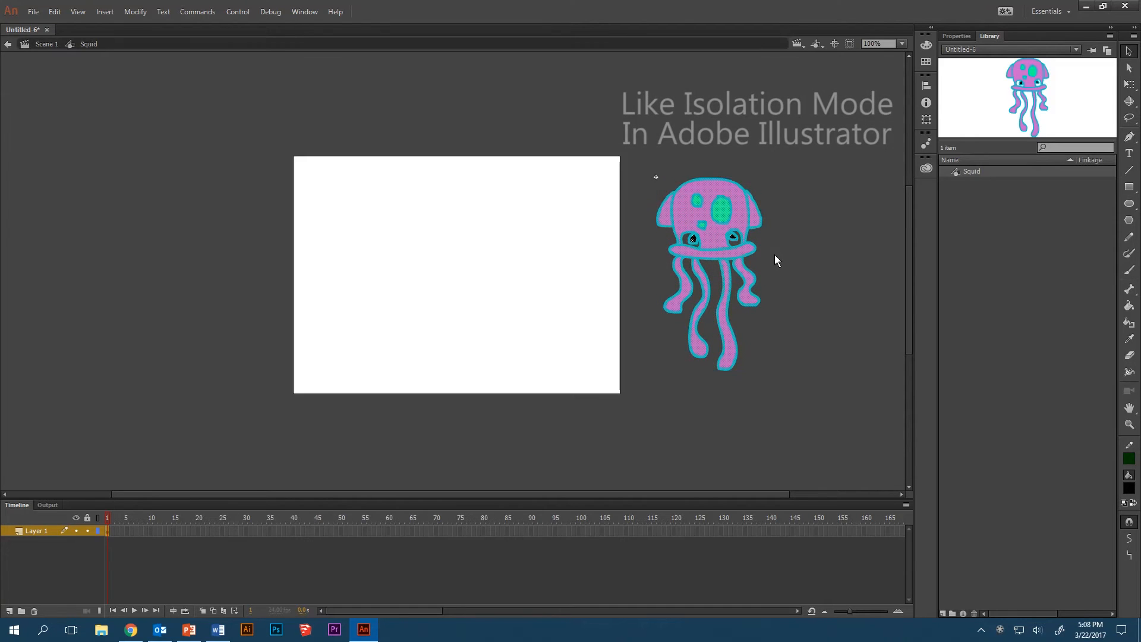
left_click(722, 212)
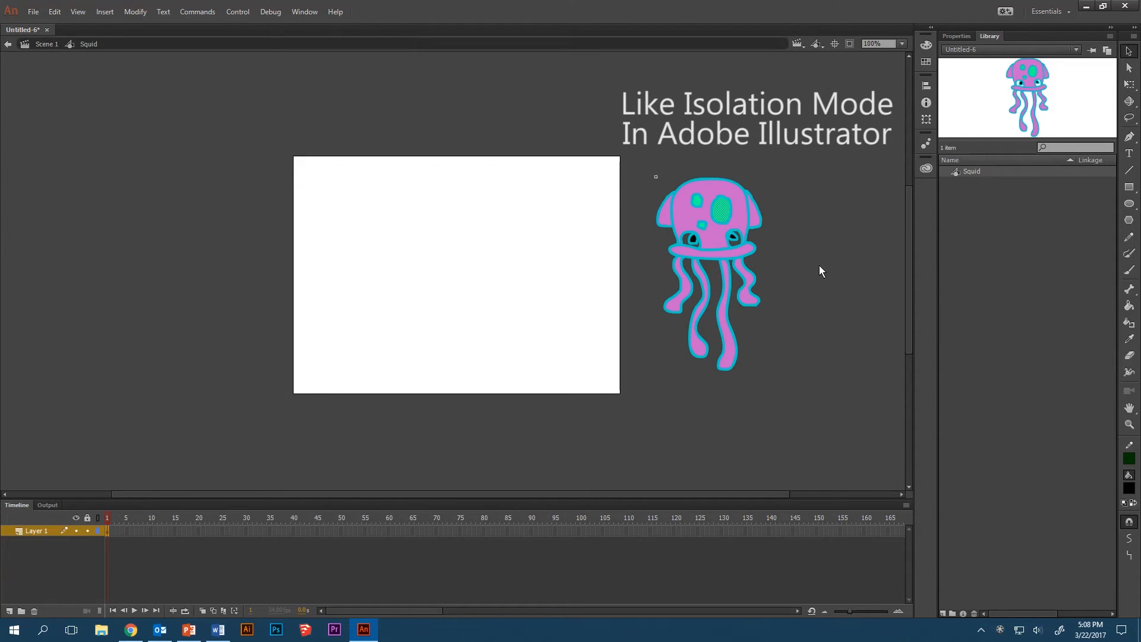
key("Delete")
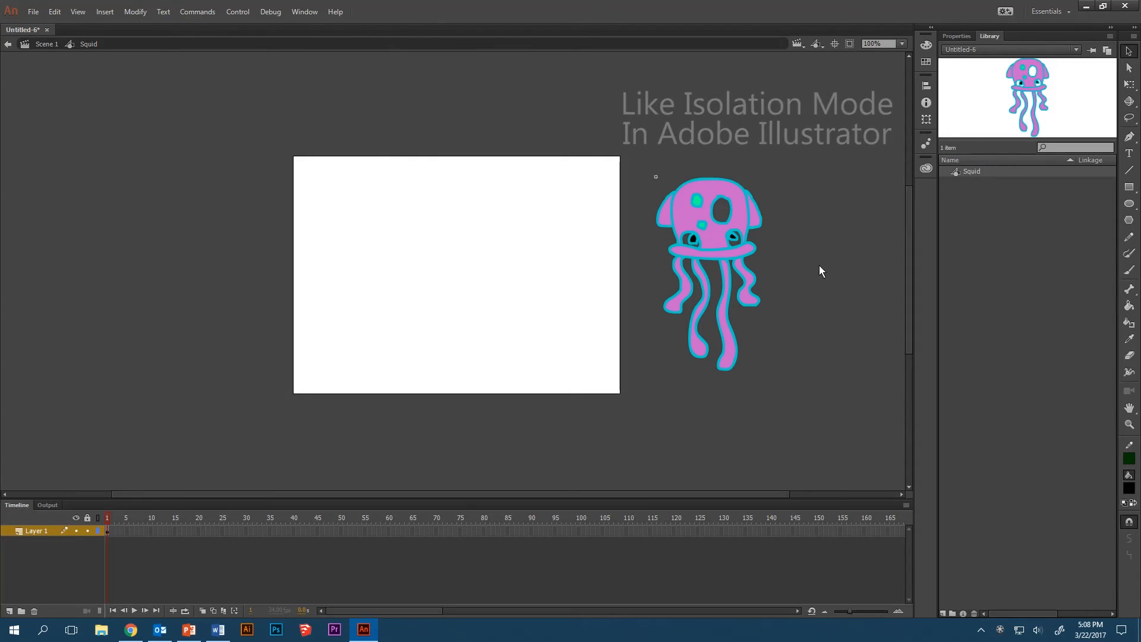
key("ctrl+z")
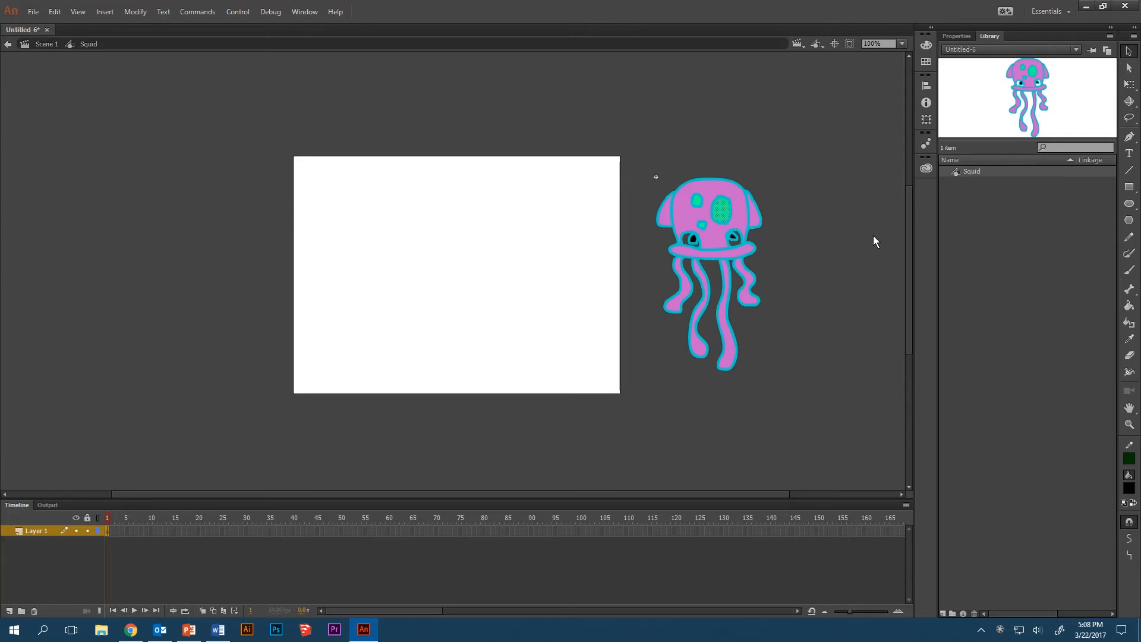
- Return to Scene 1 and move the squid just off the left side of the stage
double_click(846, 252)
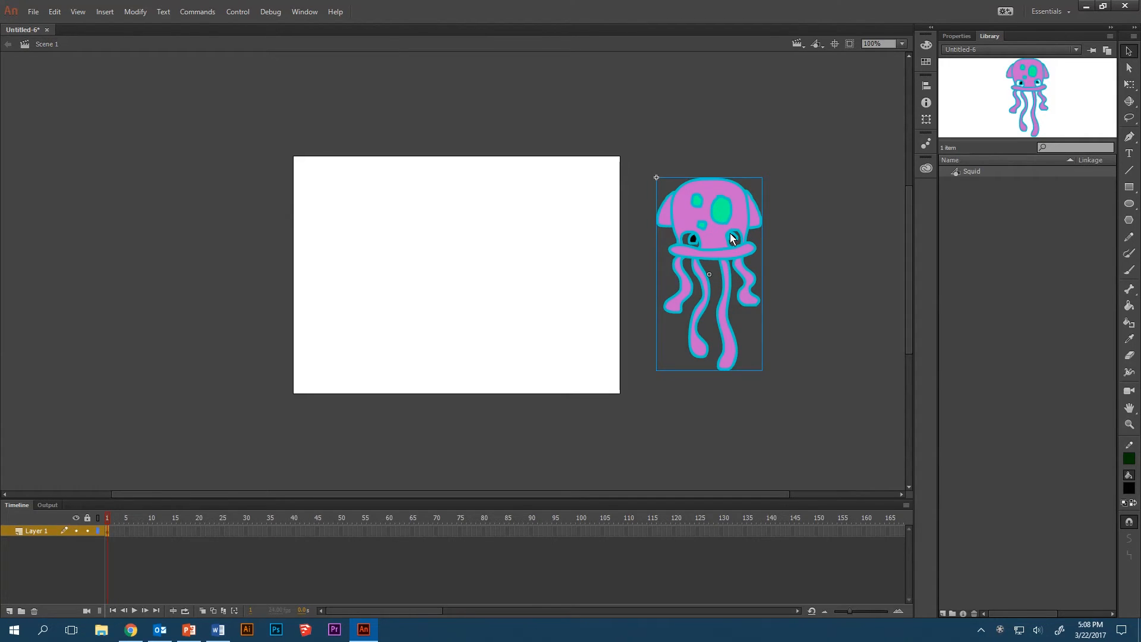
left_click_drag(724, 233, 228, 234)
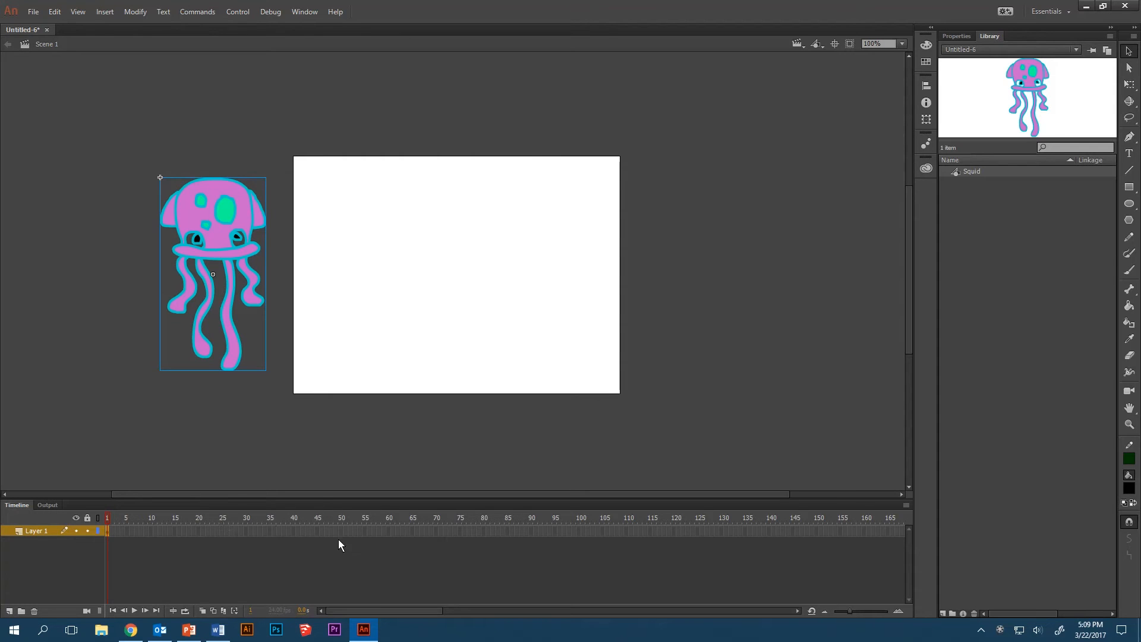
- Insert a keyframe at frame 75 of Layer 1 and move the squid there just off the right side of the stage
left_click(461, 533)
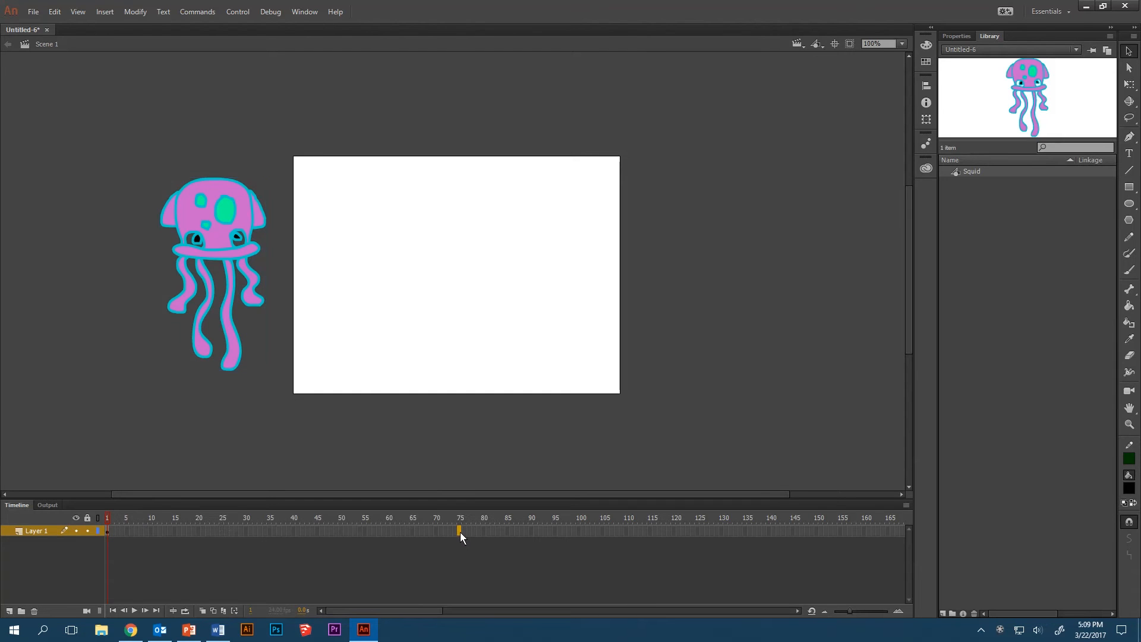
right_click(458, 530)
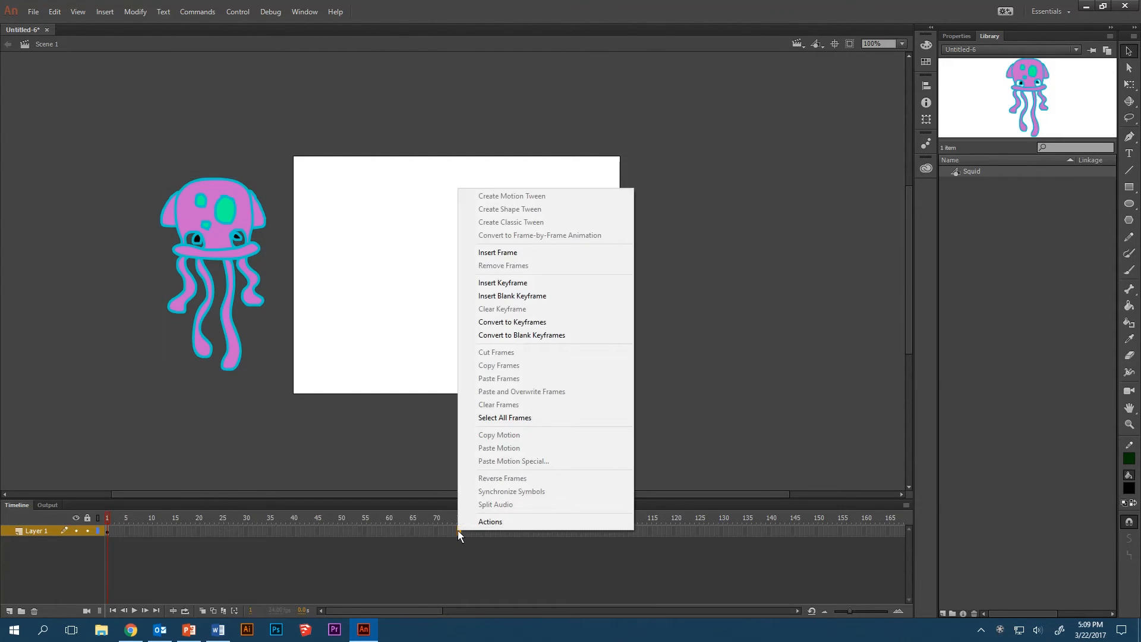
left_click(540, 288)
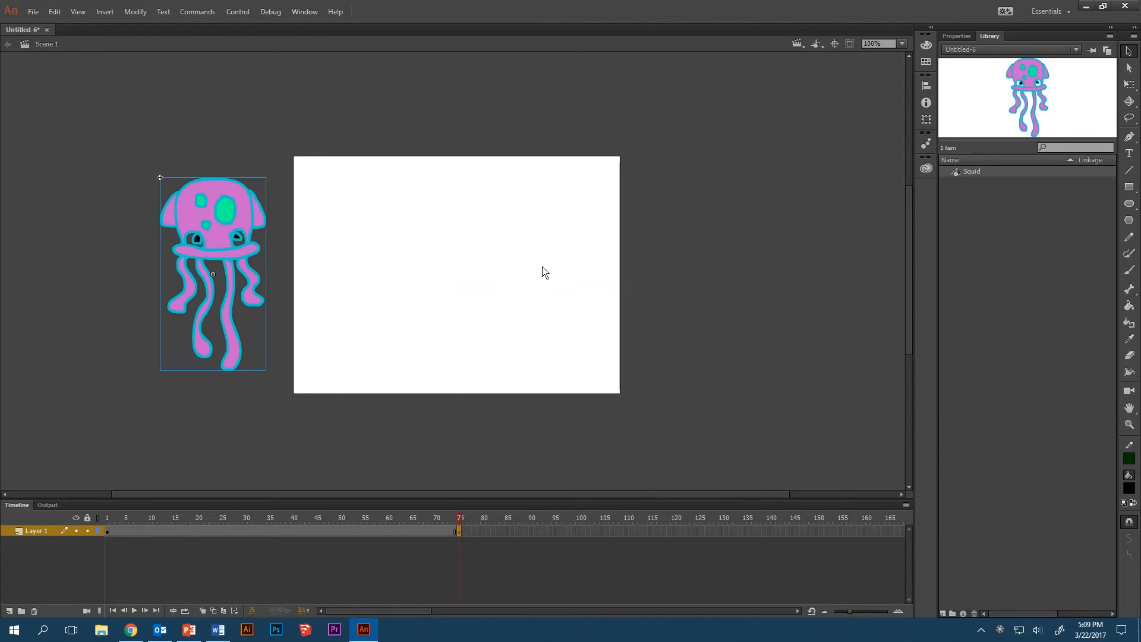
left_click(459, 521)
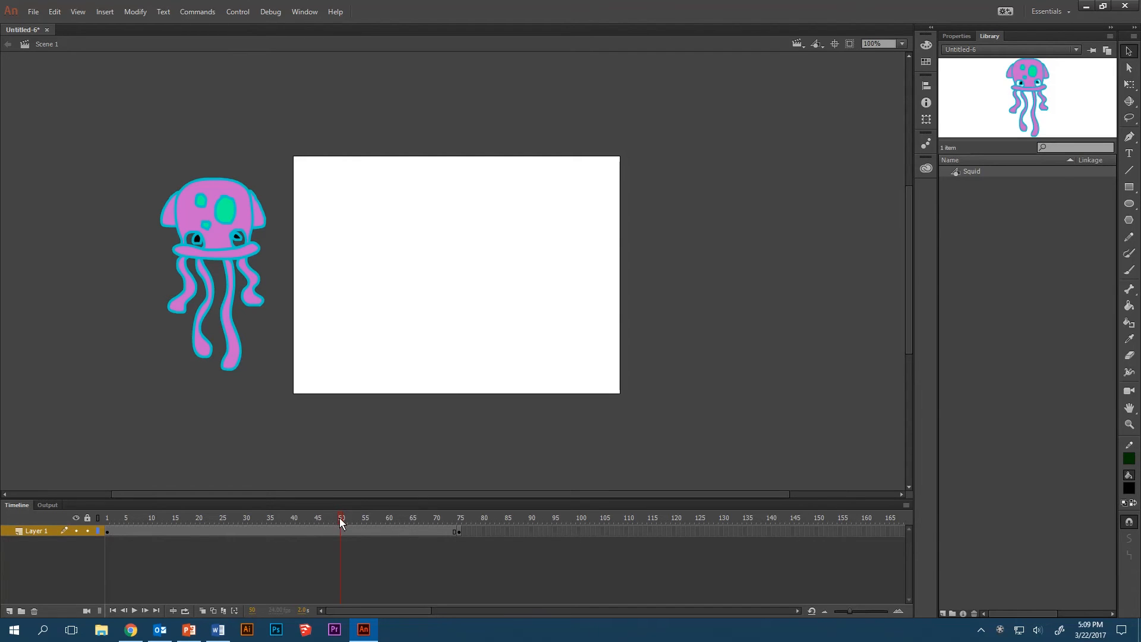
left_click(150, 518)
left_click(460, 532)
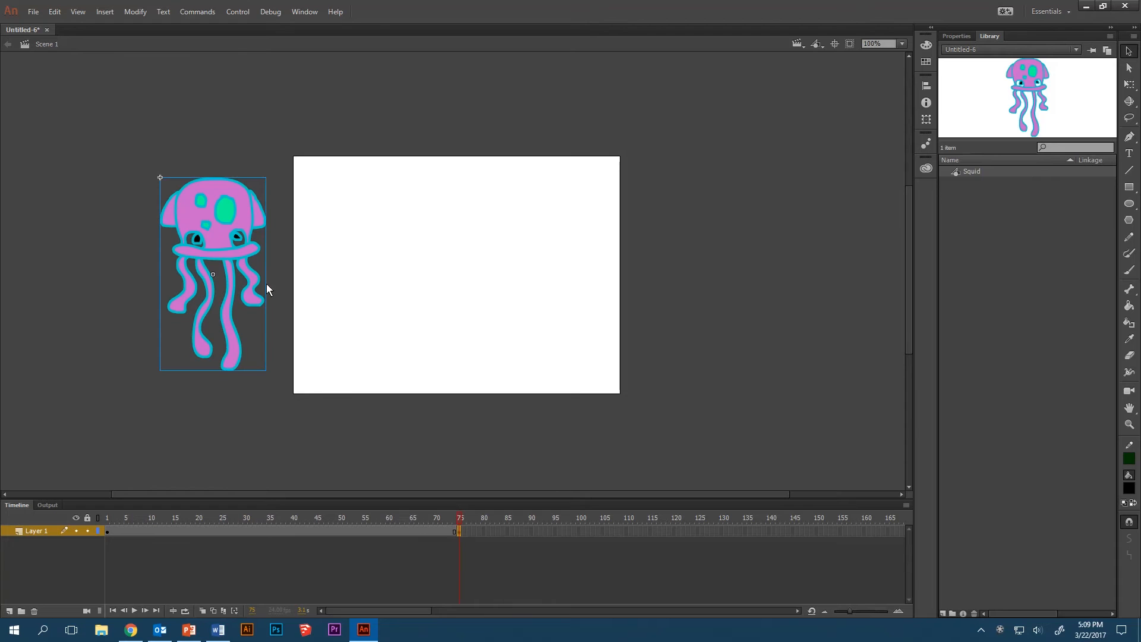
left_click_drag(209, 220, 681, 217)
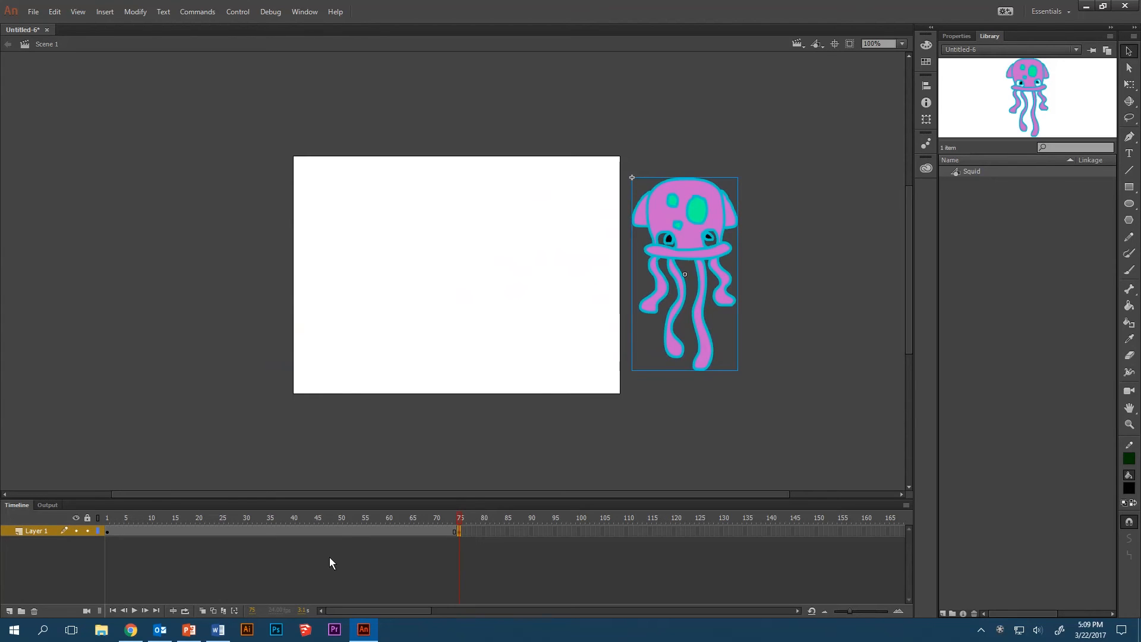
- Create a classic tween between the keyframes at frames 1 and 75
left_click(277, 530)
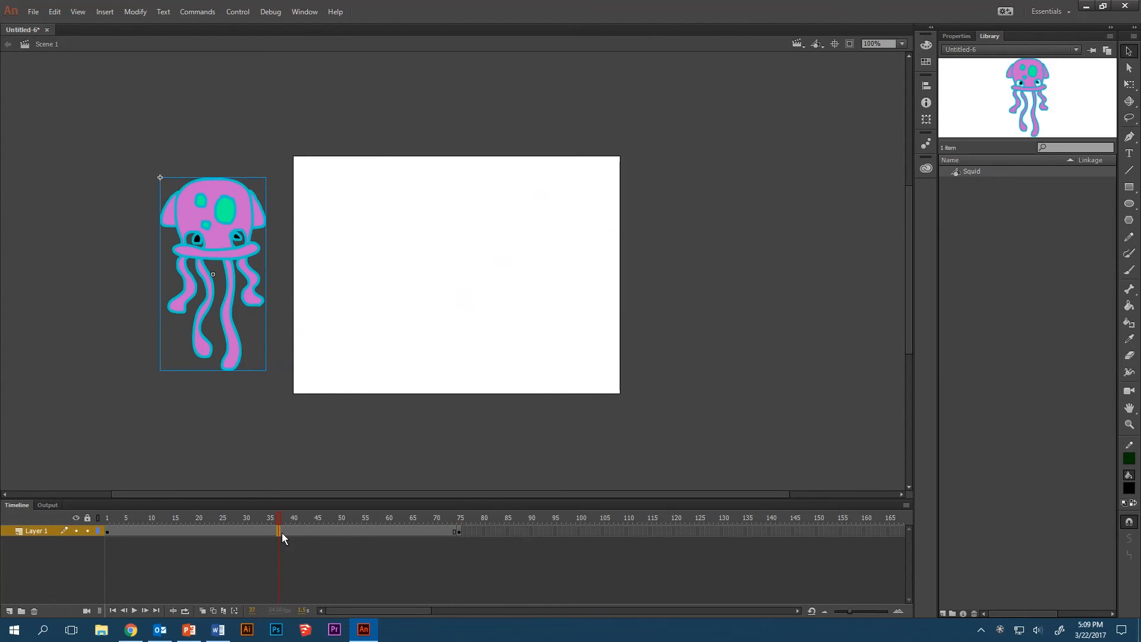
right_click(281, 532)
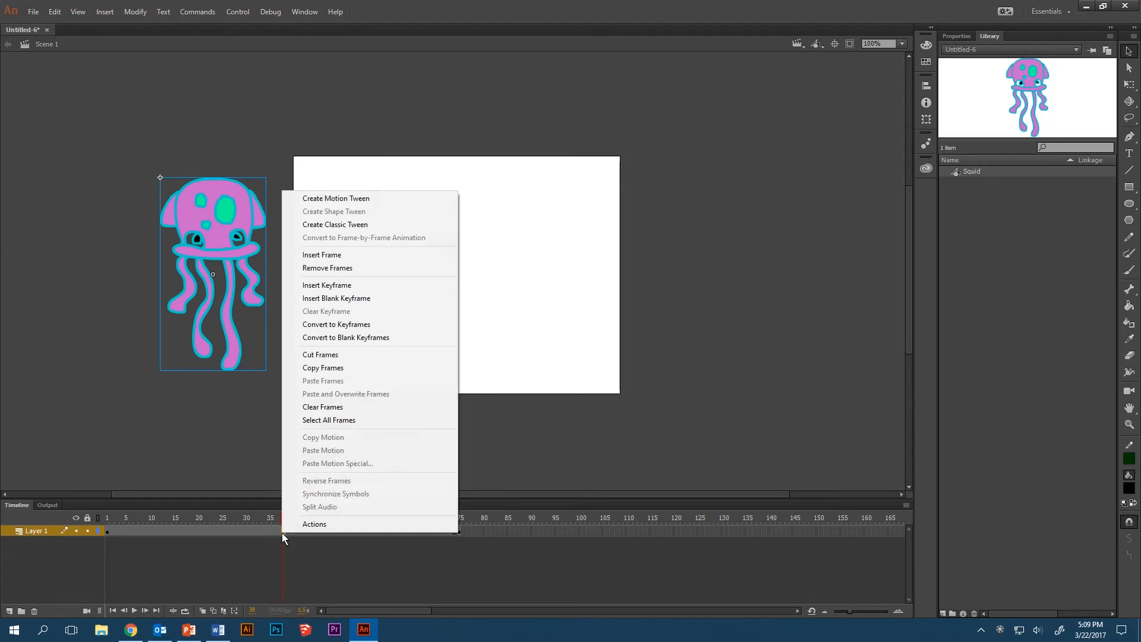
left_click(344, 225)
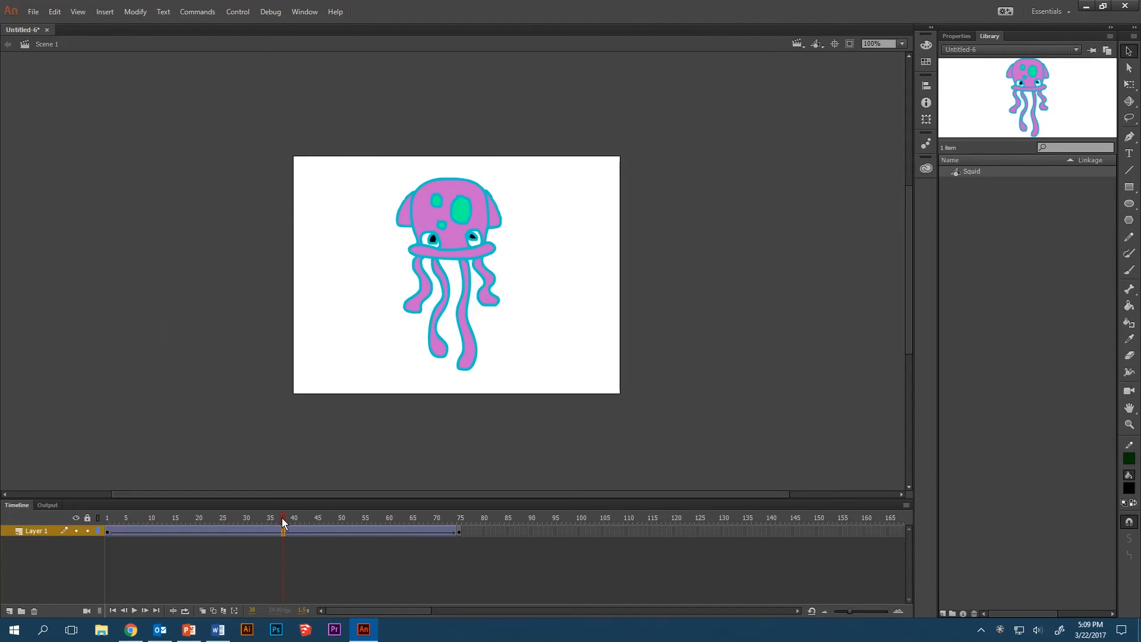
- Preview the squid's motion along the timeline and in a test movie, closing the test window when done
left_click_drag(281, 519, 459, 542)
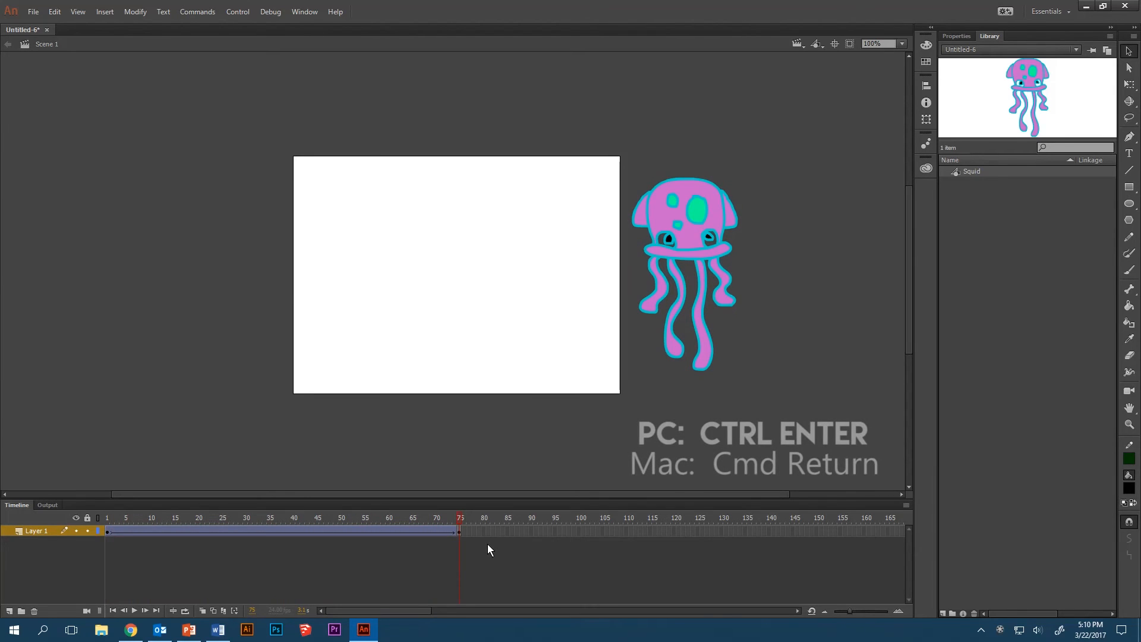
key("ctrl+Return")
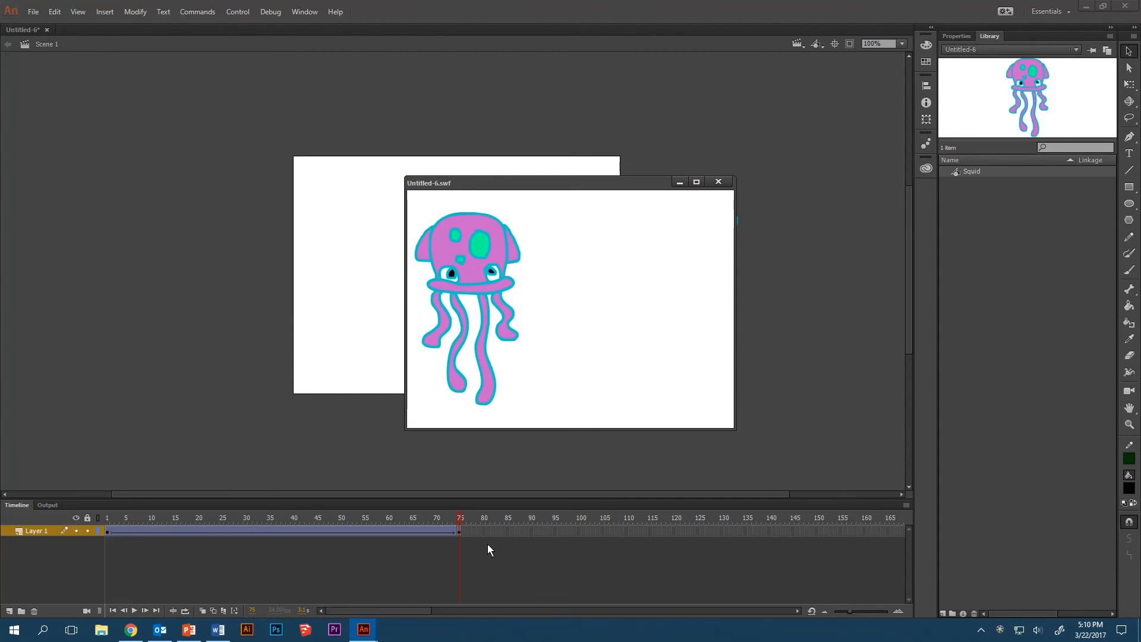
left_click(719, 182)
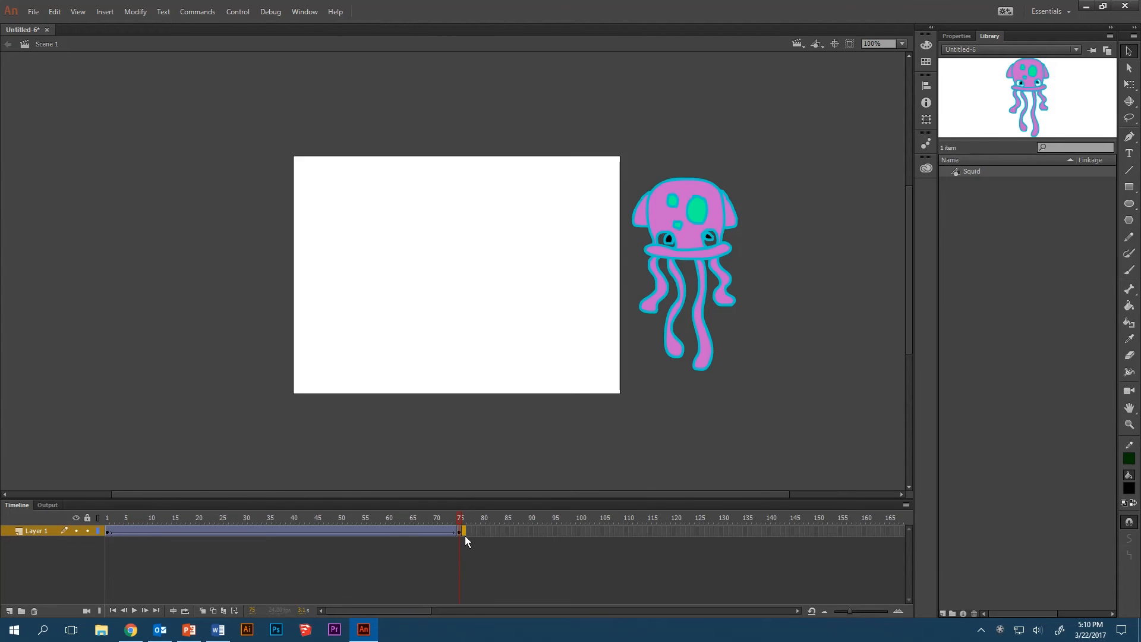
- Remove frames 2 to 75 of the squid's tween from Layer 1
left_click(113, 530)
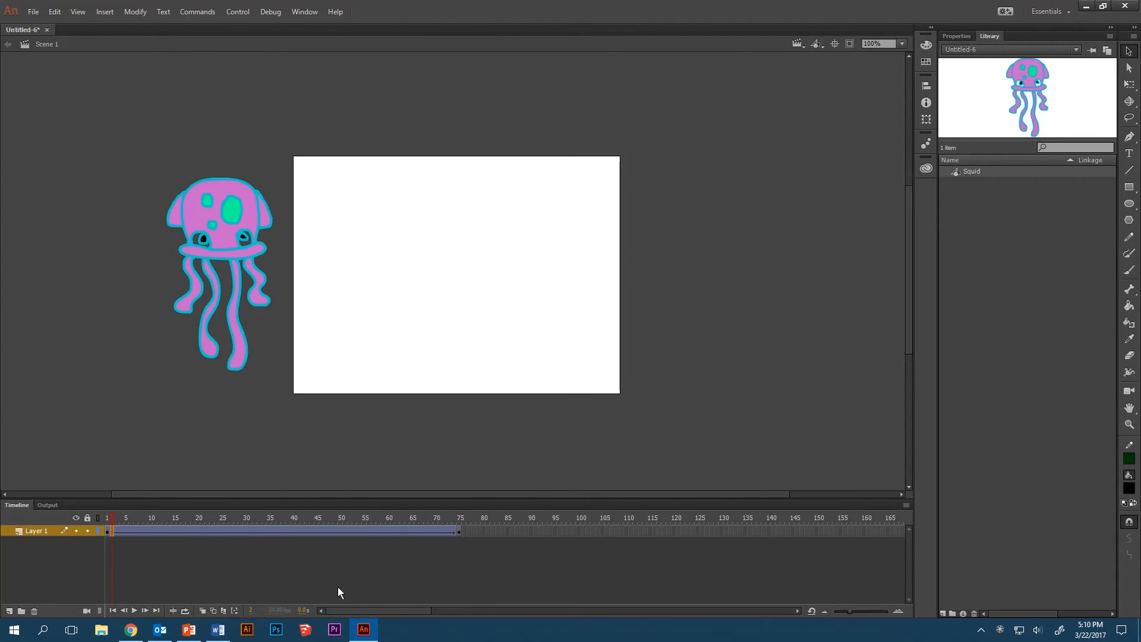
left_click(461, 533)
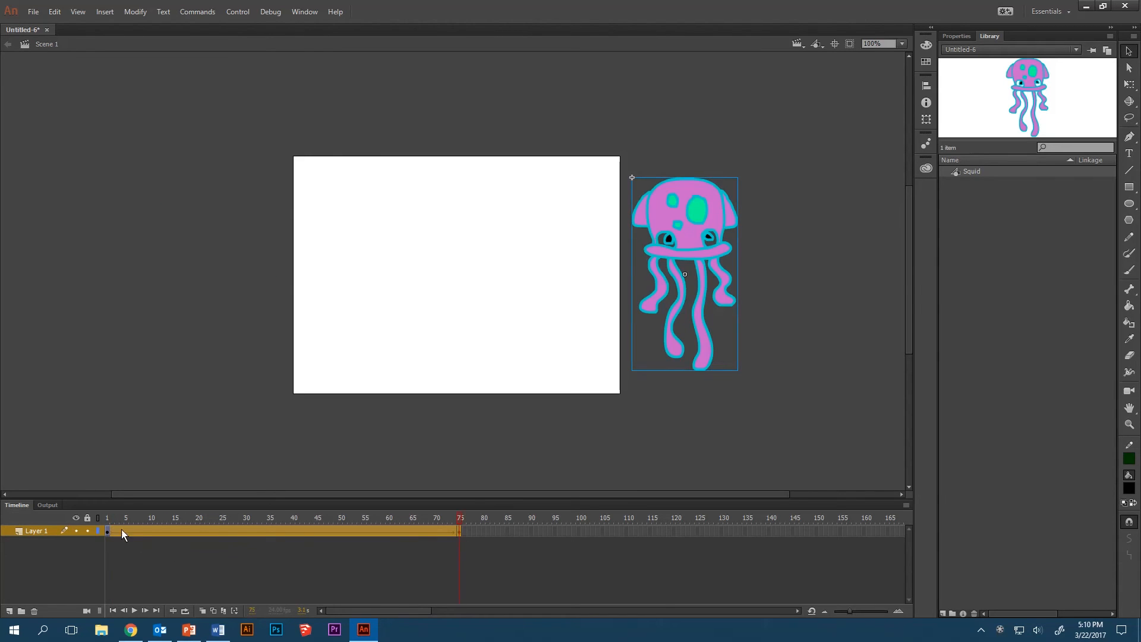
right_click(141, 529)
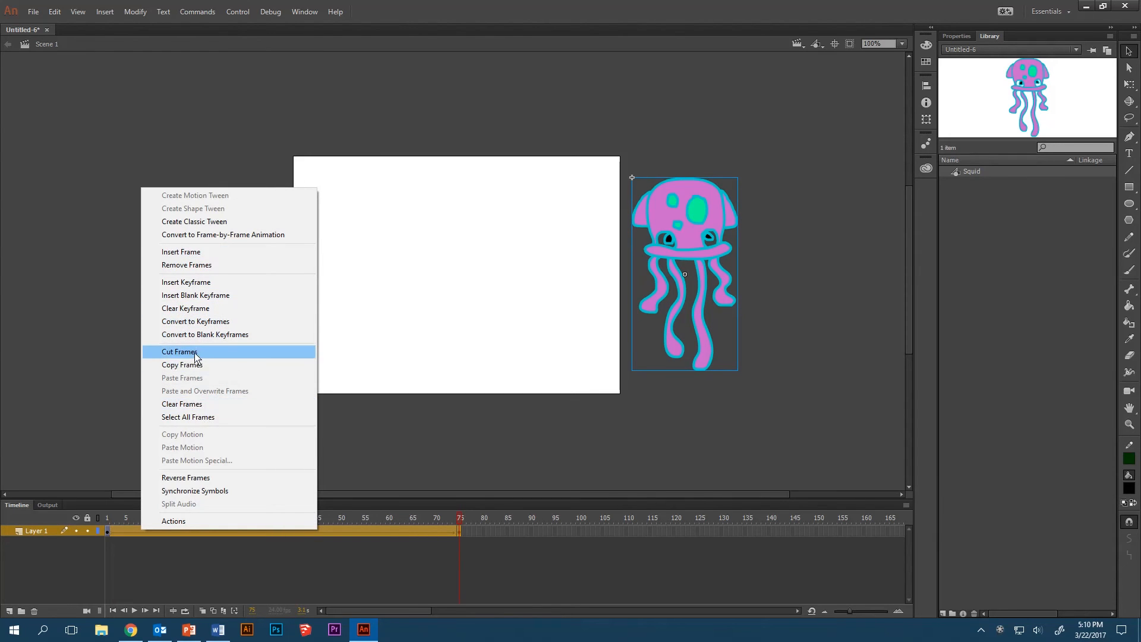
left_click(201, 265)
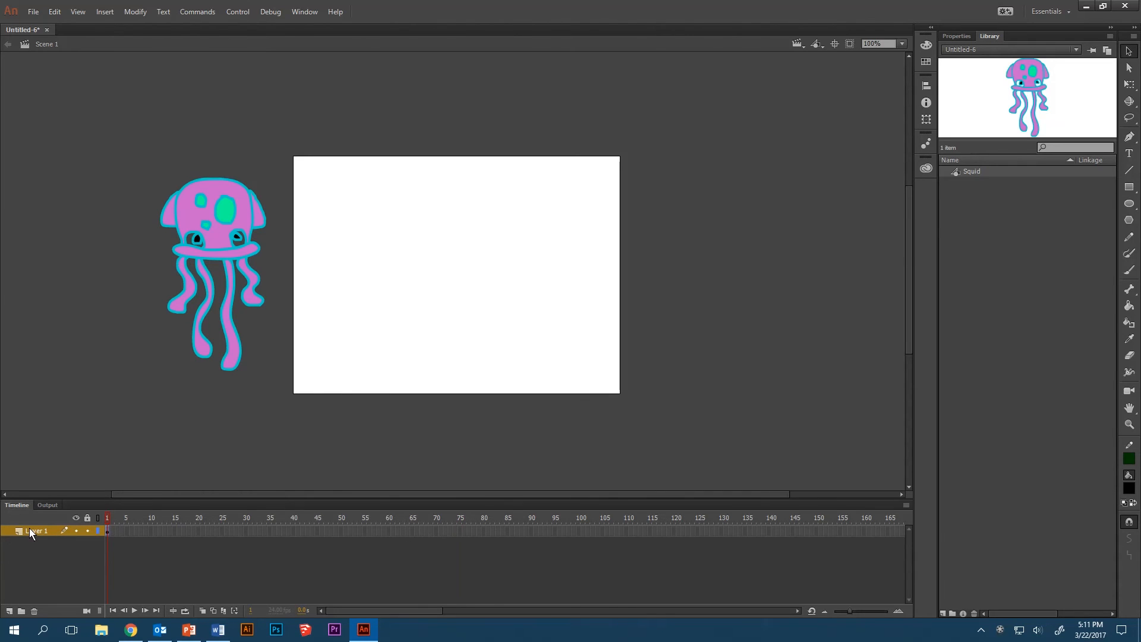
- Add a new layer above Layer 1
left_click(9, 611)
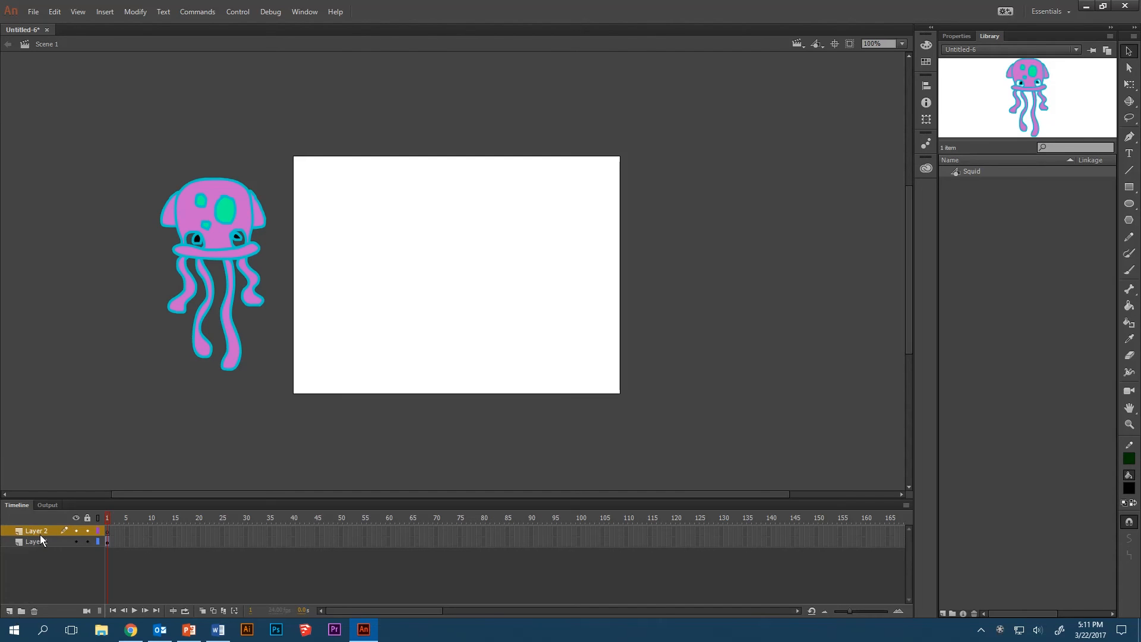
- Rename Layer 1 as Squid and Layer 2 as Background, and move the Background layer below the Squid layer
double_click(38, 541)
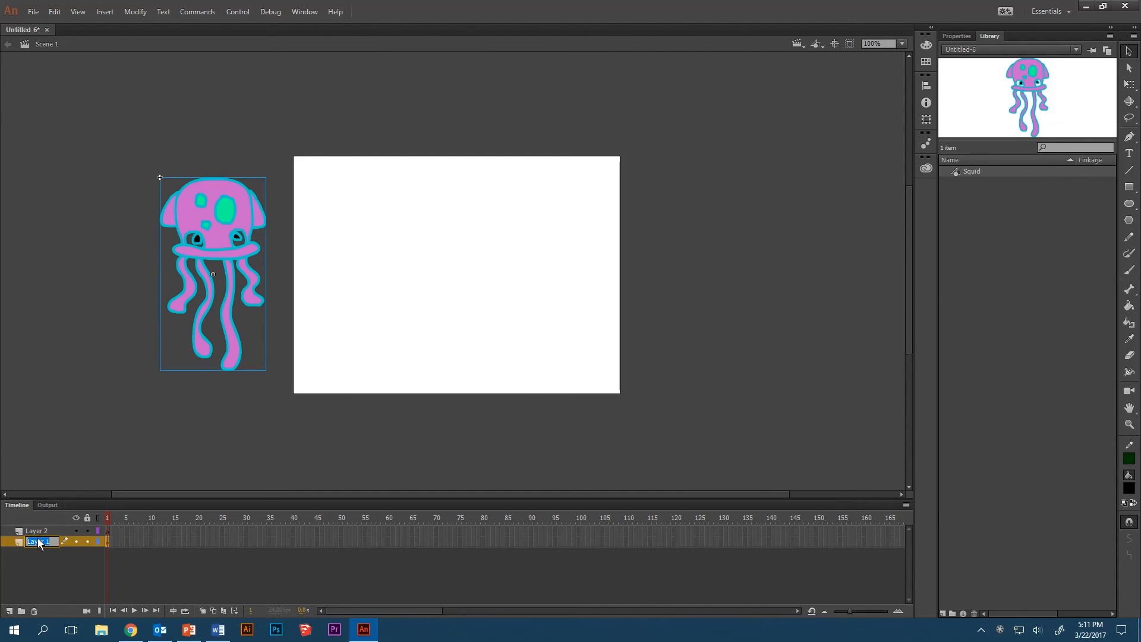
type("Squid")
left_click(44, 530)
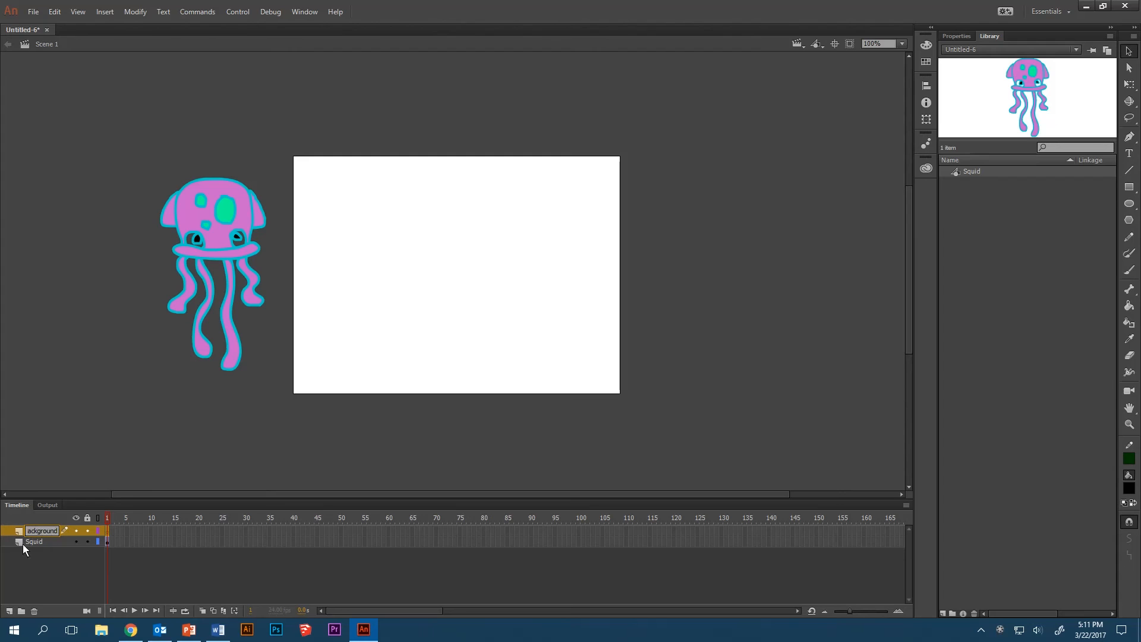
key("Return")
left_click_drag(42, 529, 43, 555)
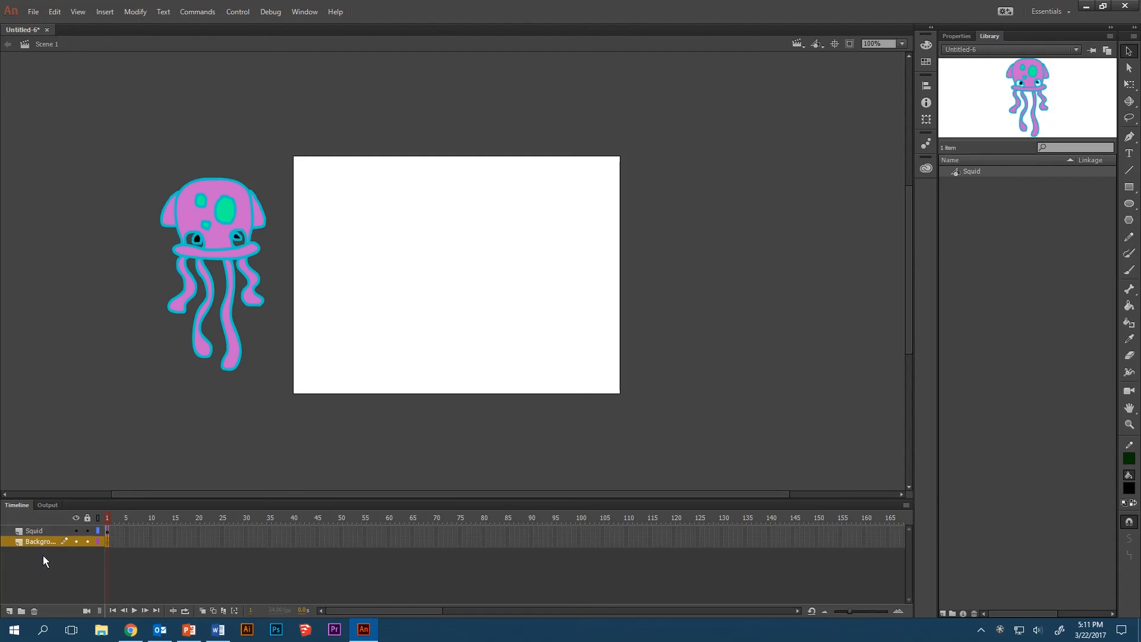
- Brush a closed black outline of wavy ground on the Background layer, spanning the lower stage and extending well past its right edge
left_click(109, 533)
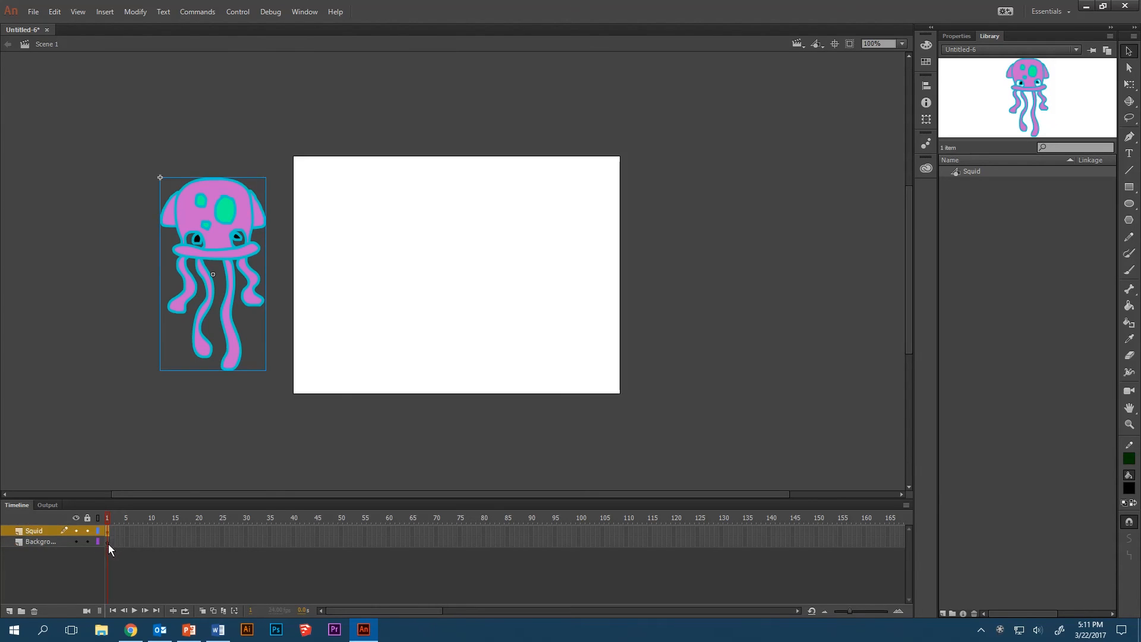
left_click(108, 544)
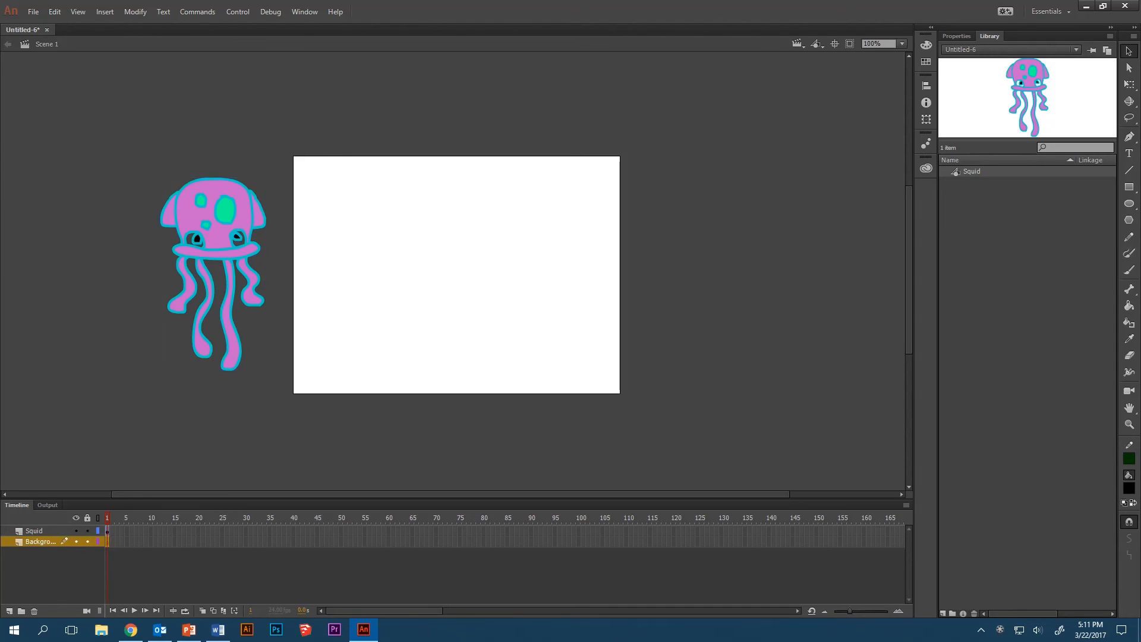
left_click(1131, 473)
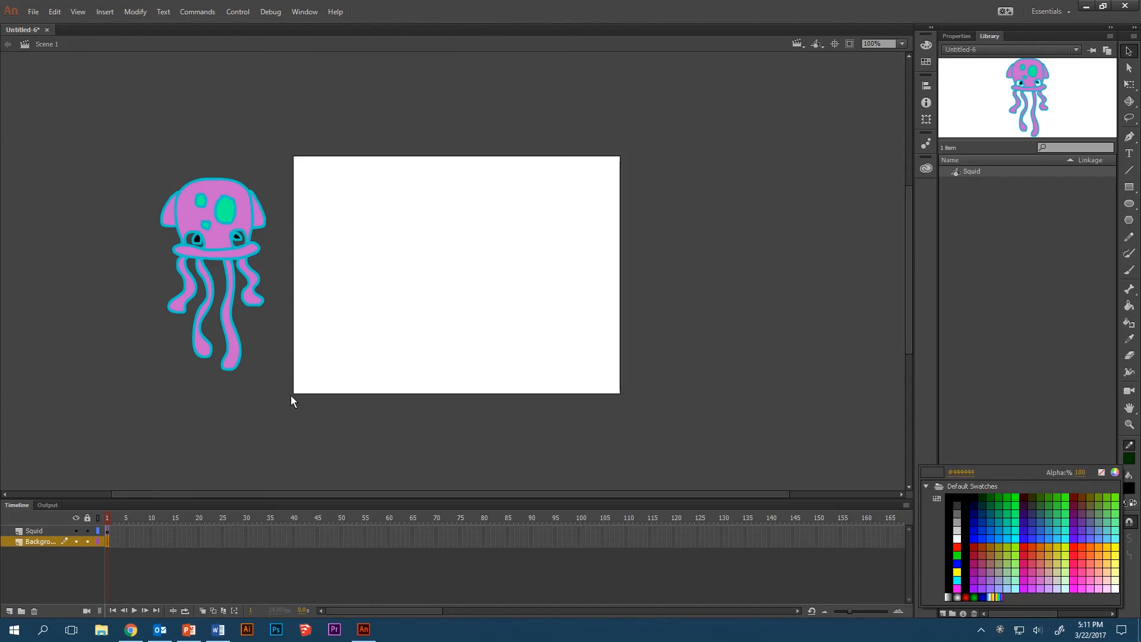
left_click(1130, 452)
left_click(1132, 237)
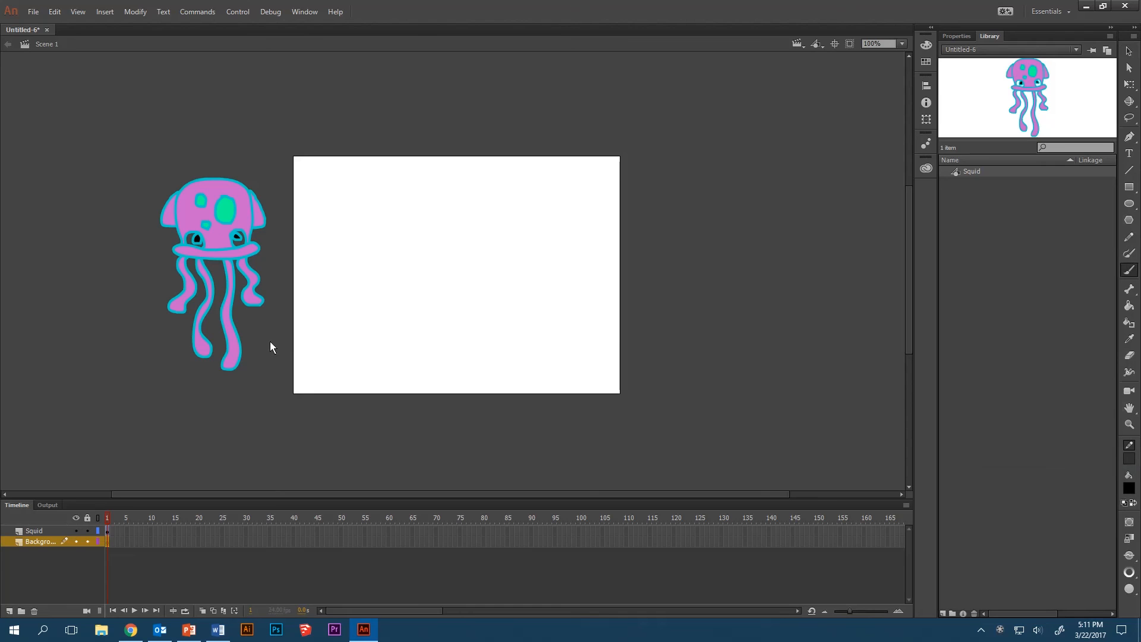
left_click_drag(290, 321, 294, 391)
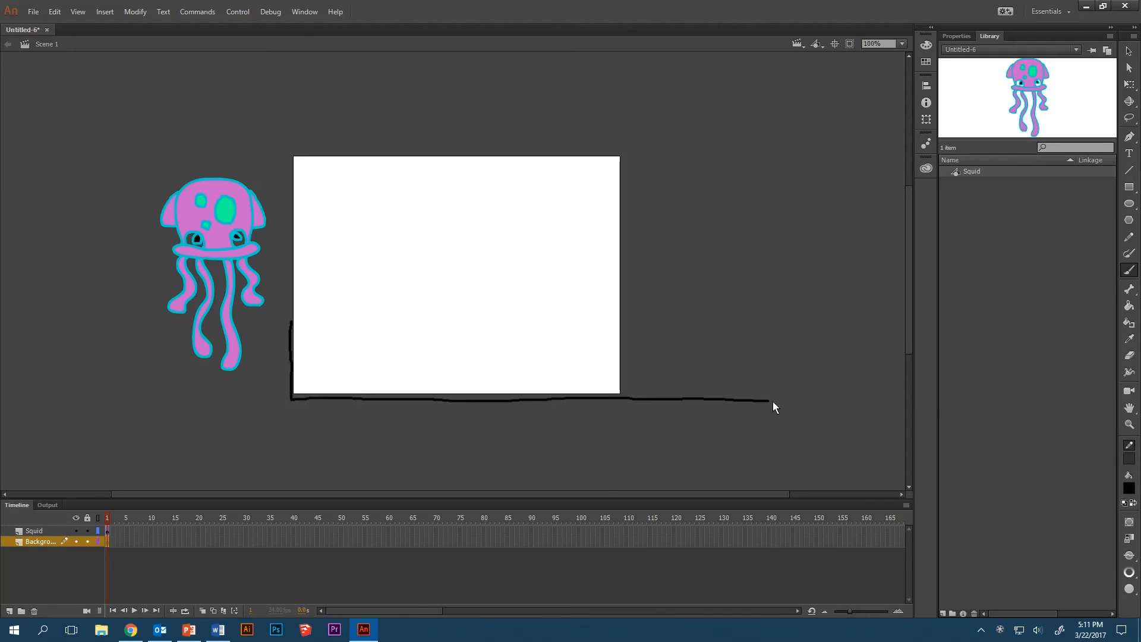
left_click_drag(772, 401, 935, 397)
mouse_move(909, 305)
left_mouse_down()
mouse_move(407, 311)
mouse_move(295, 327)
left_mouse_up()
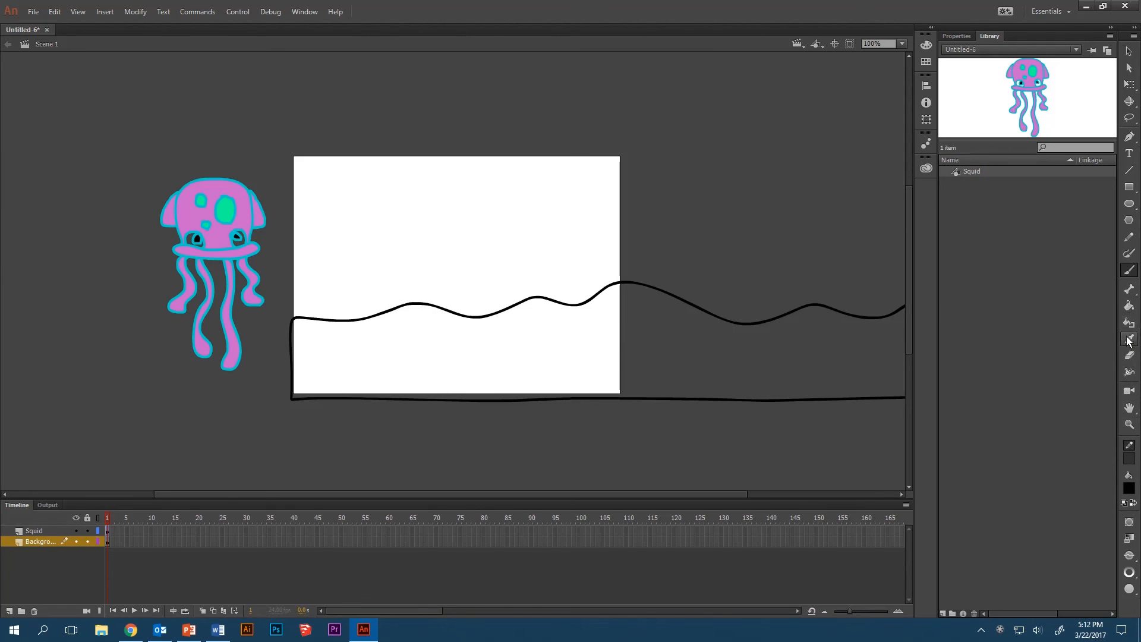
- Fill the wavy ground outline with bright green
left_click(1132, 309)
left_click(1130, 488)
left_click(991, 382)
left_click(342, 362)
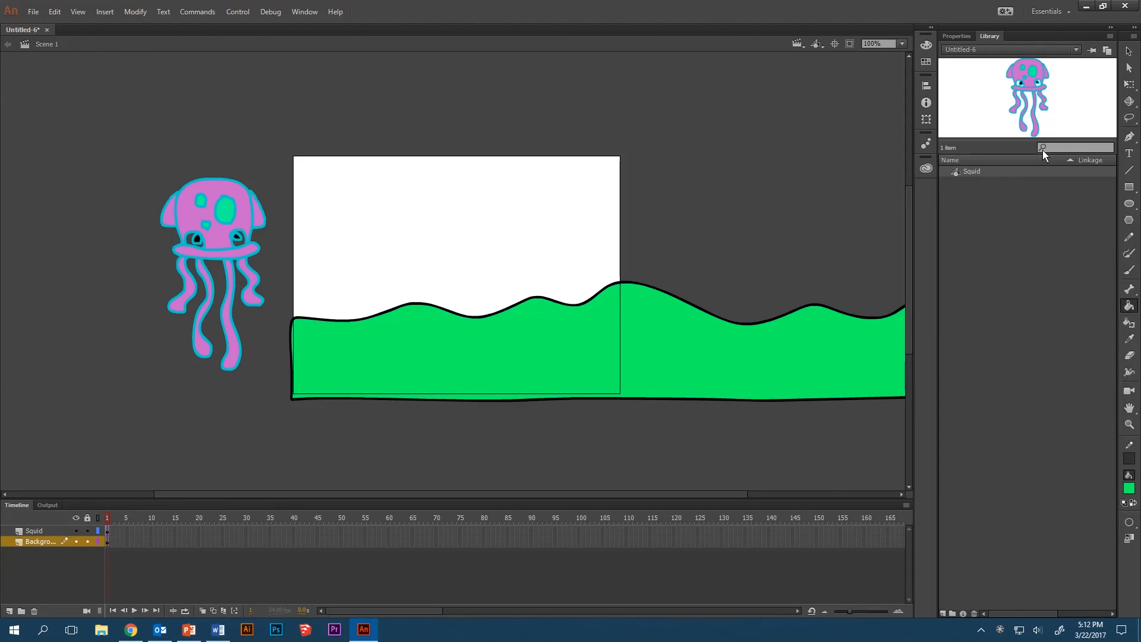
- Move the squid horizontally from the pasteboard onto the left part of the stage
left_click(1130, 51)
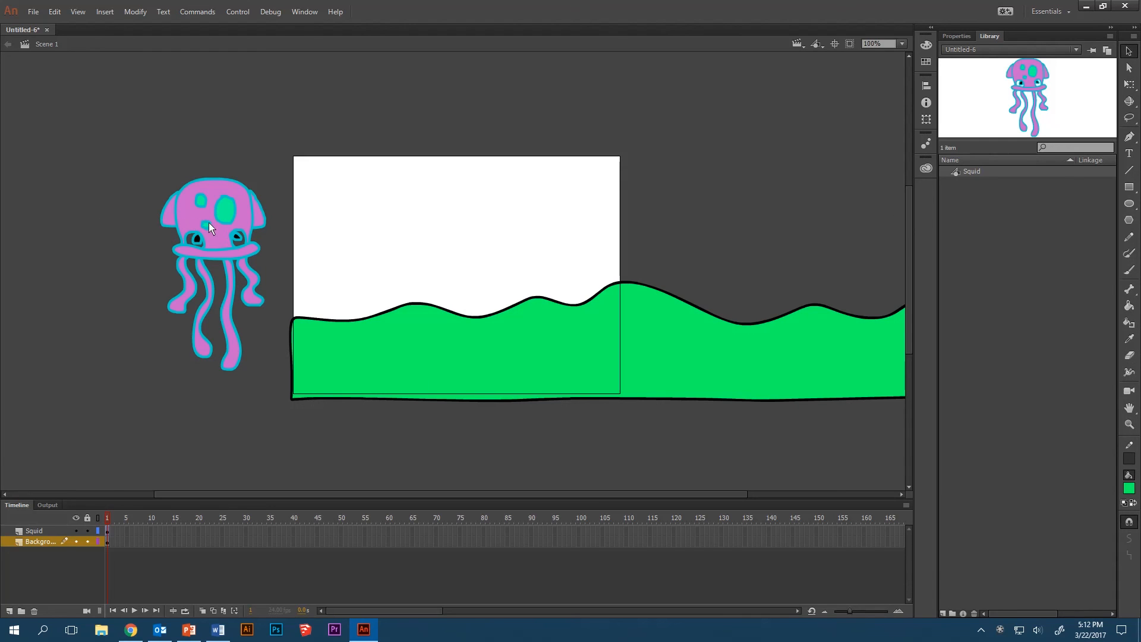
left_click(202, 258)
left_click_drag(197, 215, 356, 215)
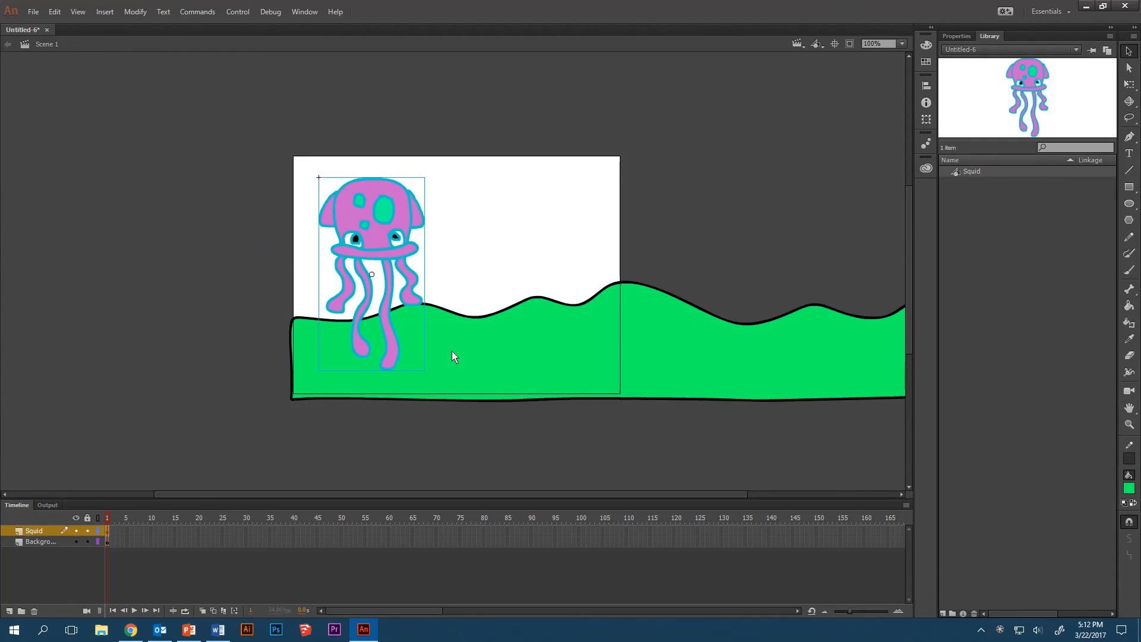
- Insert keyframes at frame 75 on both the Squid and Background layers
left_click_drag(184, 494, 239, 502)
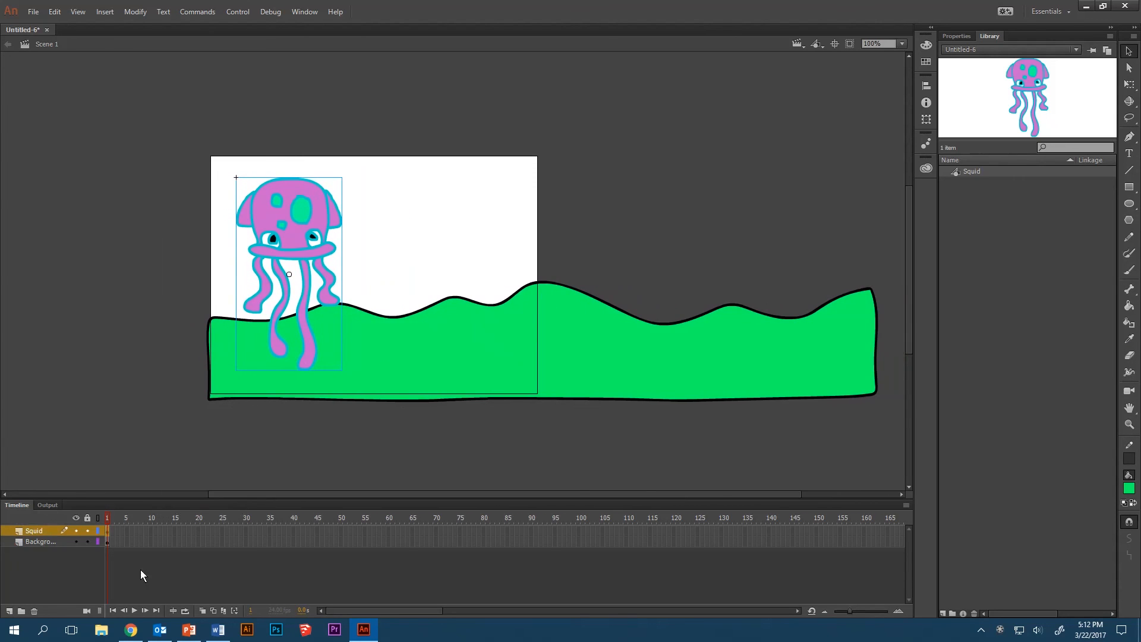
left_click(460, 531)
left_click(459, 541)
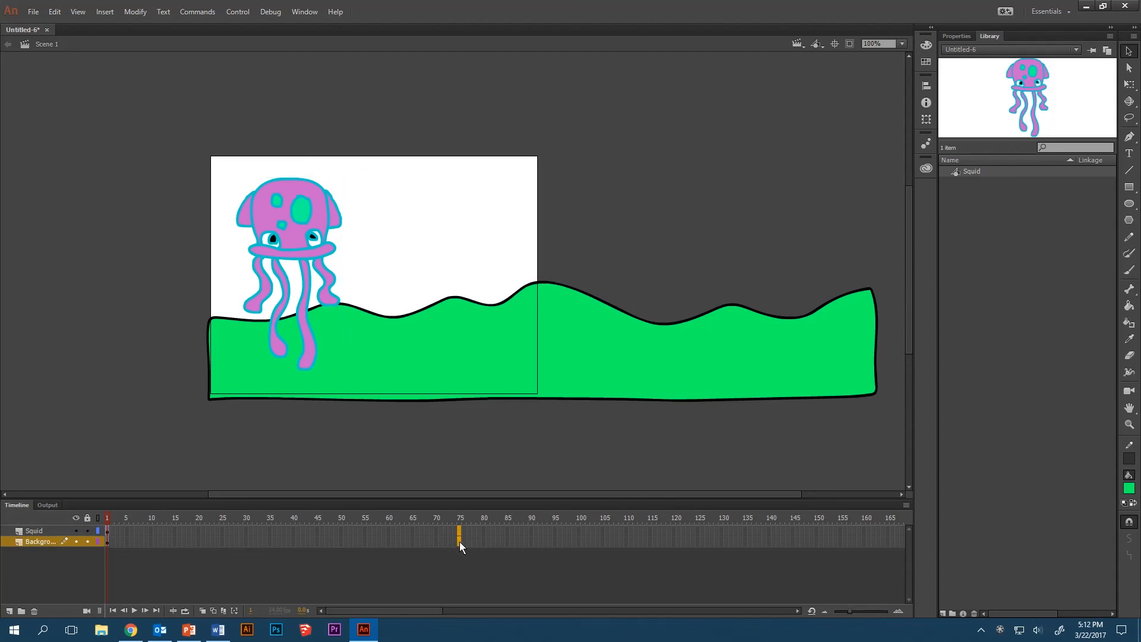
right_click(459, 539)
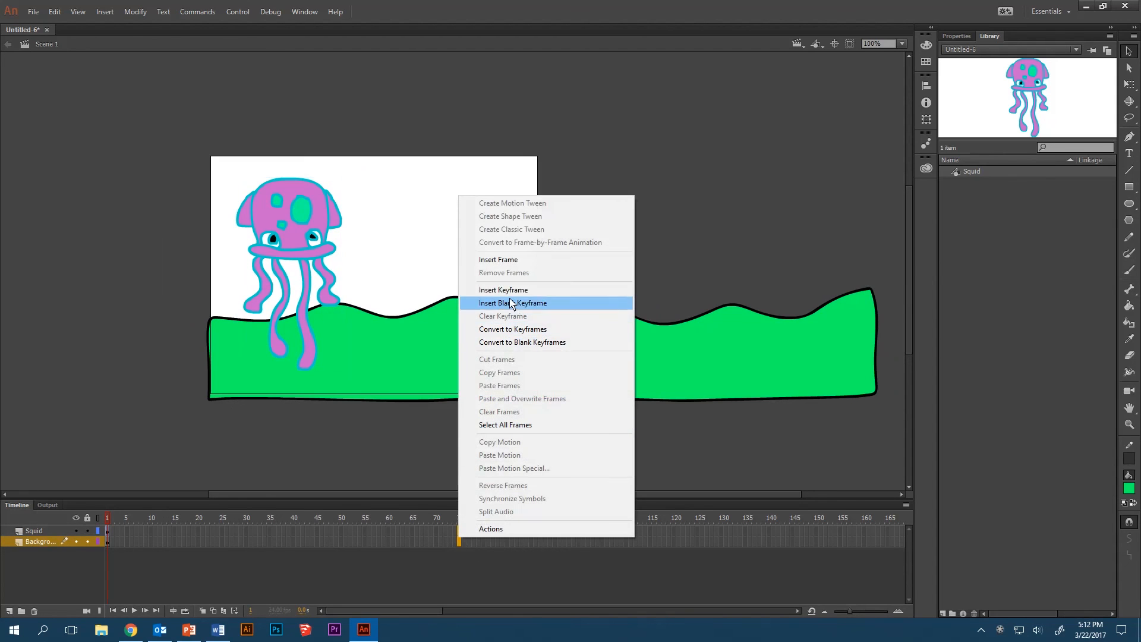
left_click(537, 291)
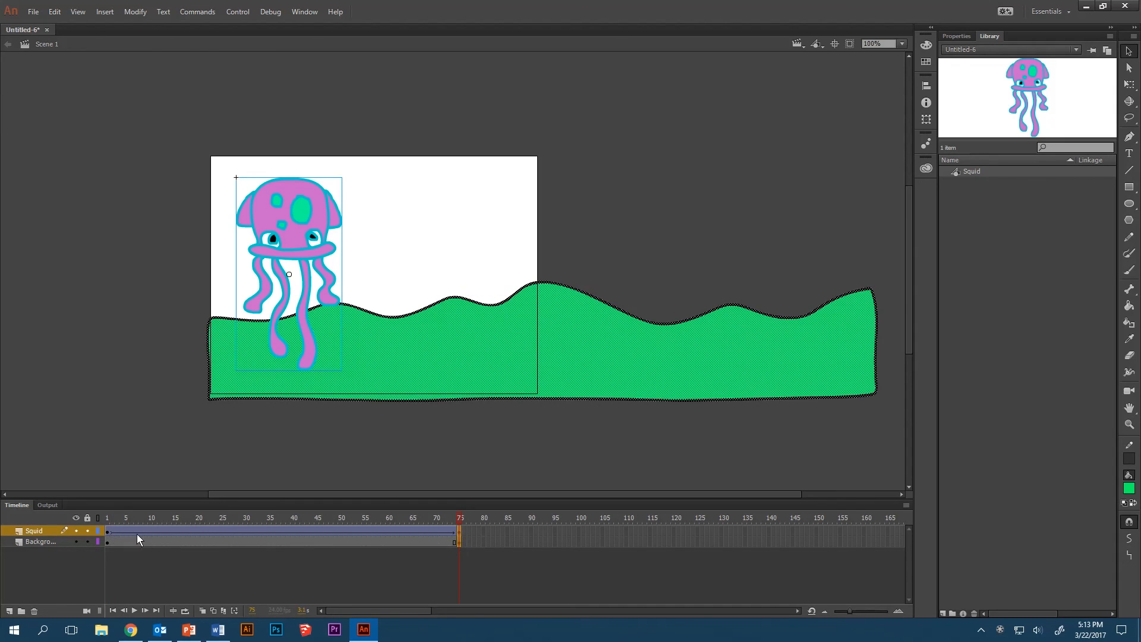
- Remove the tween from the Squid layer
left_click(119, 538)
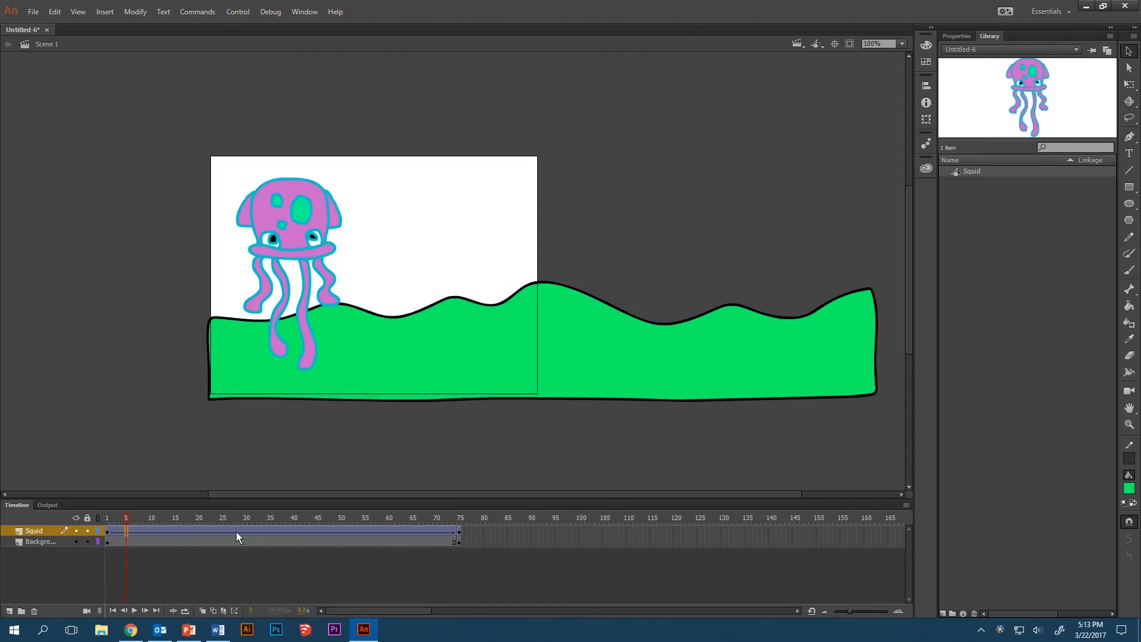
left_click(251, 530)
right_click(251, 531)
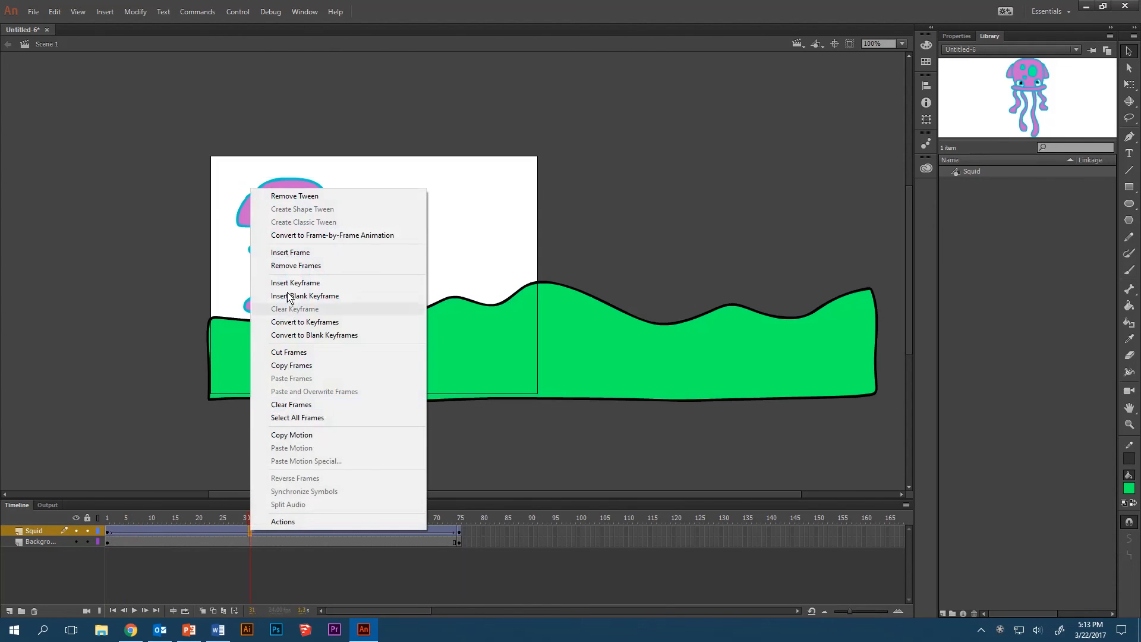
left_click(295, 199)
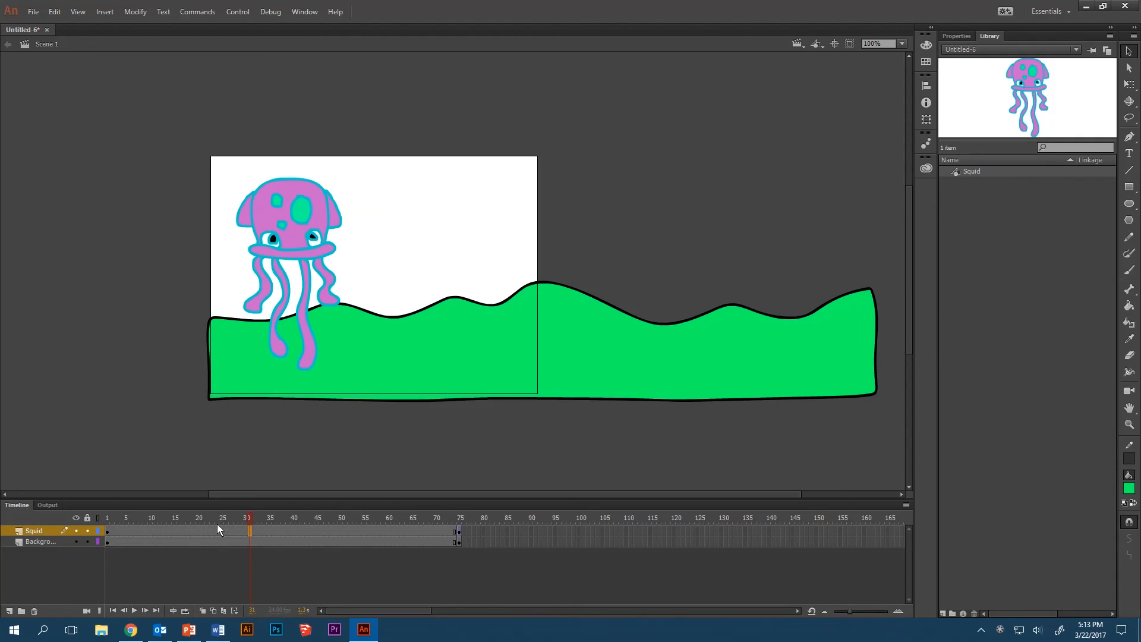
- Shift the ground left at frame 75 until its right end meets the stage's right edge, and create a classic tween on the Background layer
left_click(459, 543)
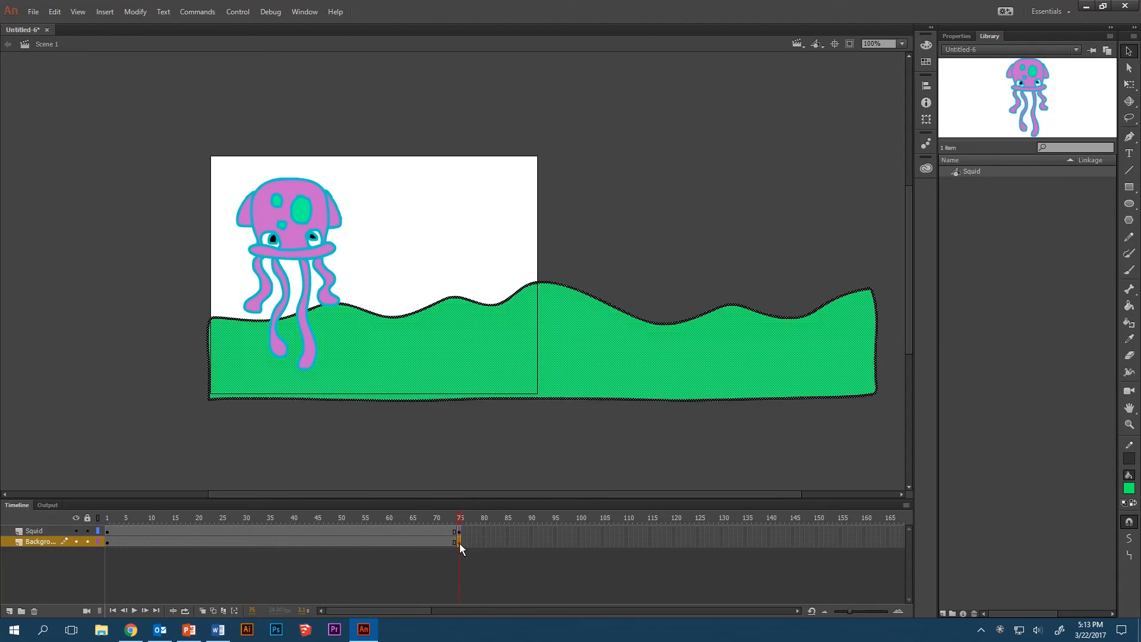
left_click_drag(833, 359, 497, 367)
right_click(202, 544)
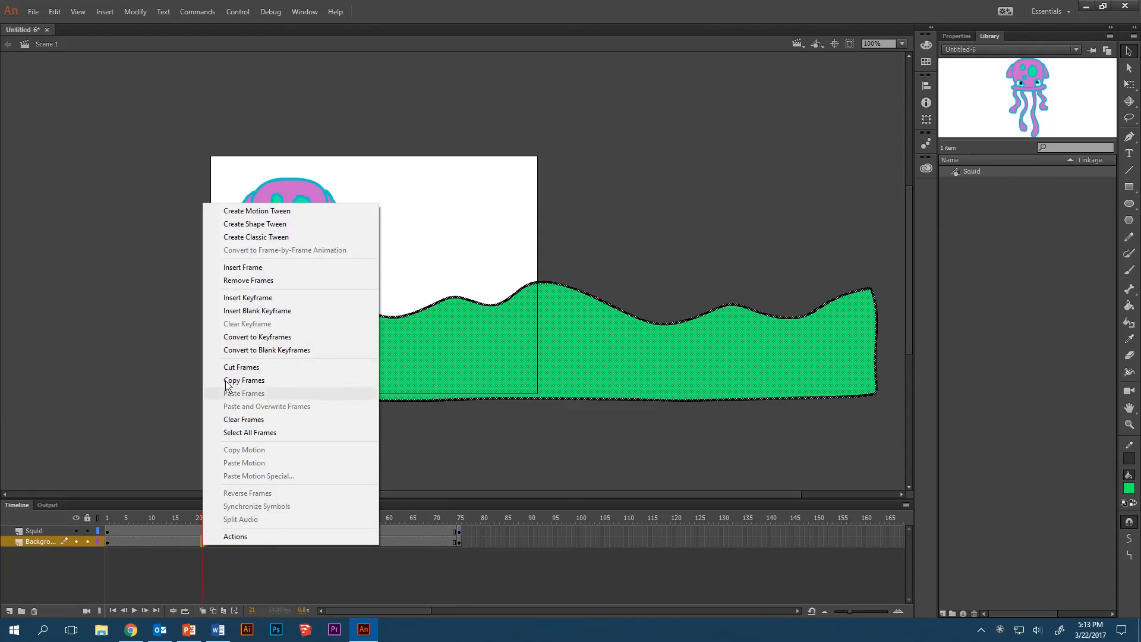
left_click(271, 237)
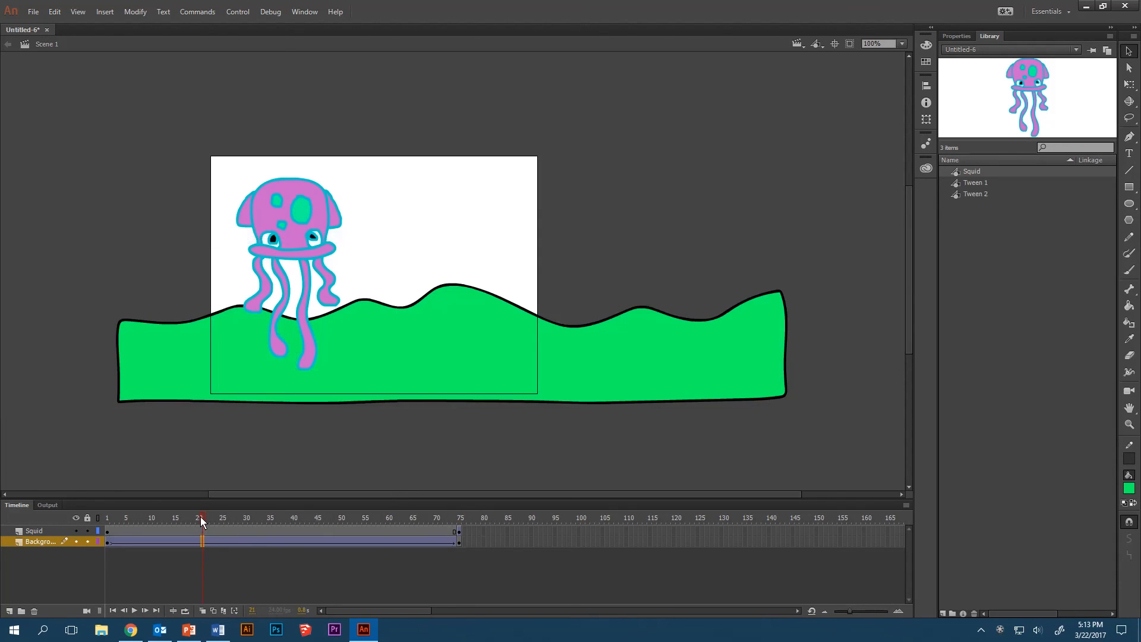
- Preview the scrolling background along the timeline up to frame 75 and in a test movie, closing the test window when done
left_click_drag(202, 520, 464, 518)
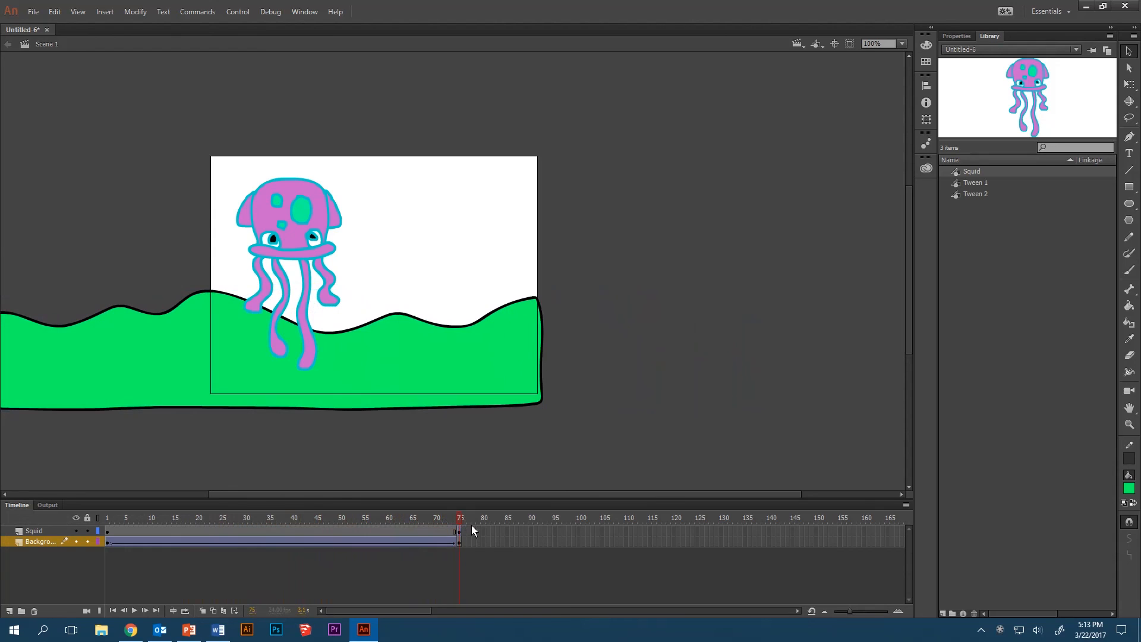
key("ctrl+Return")
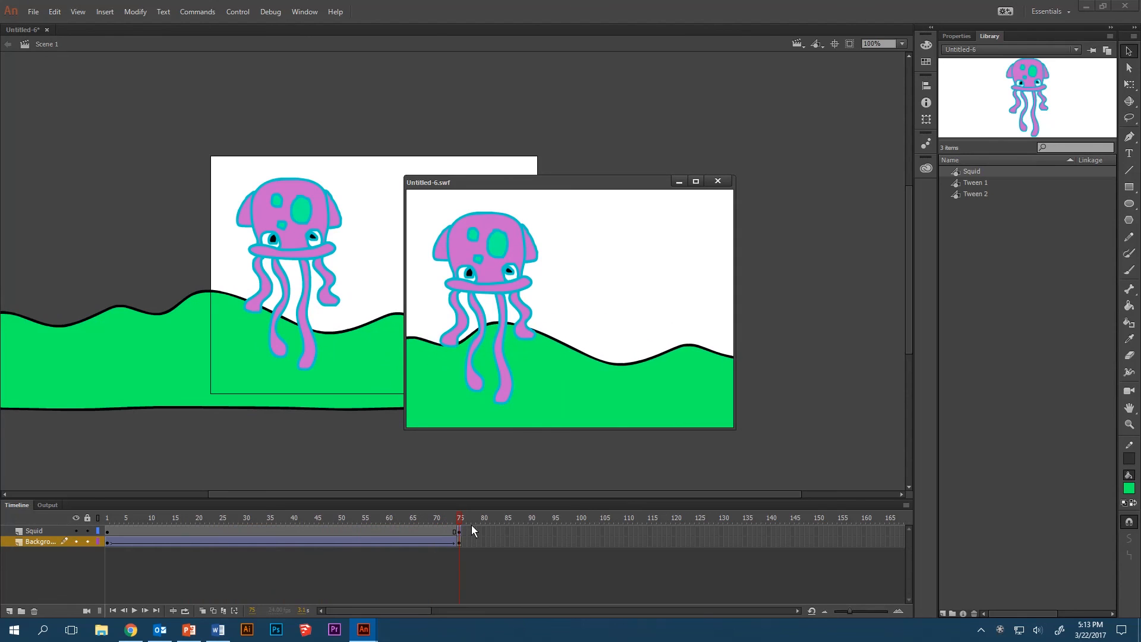
left_click(719, 181)
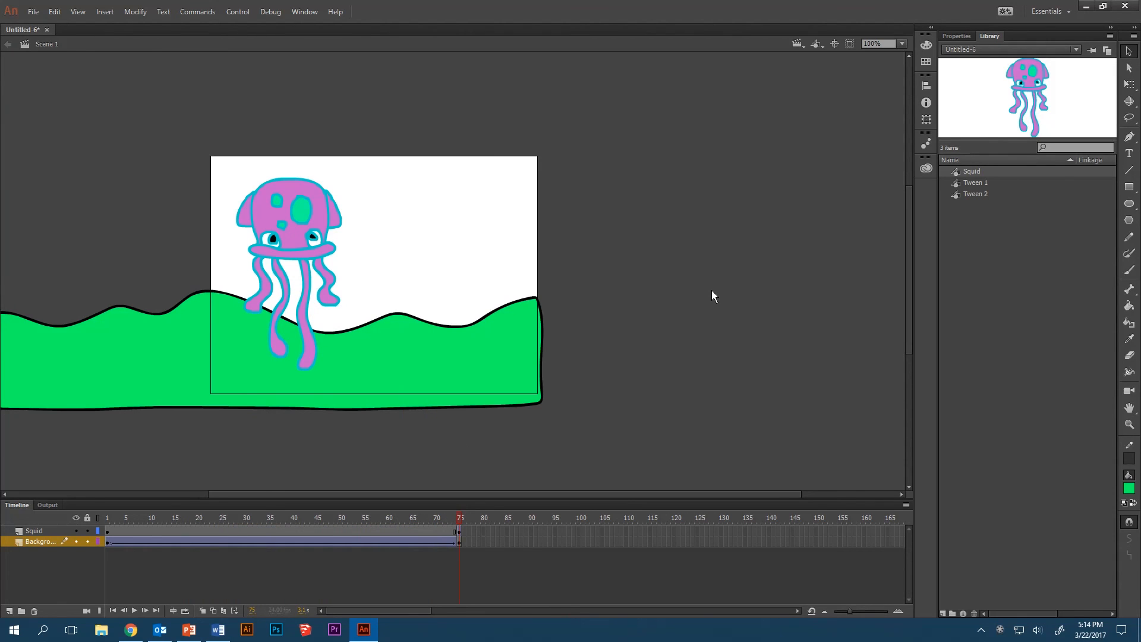